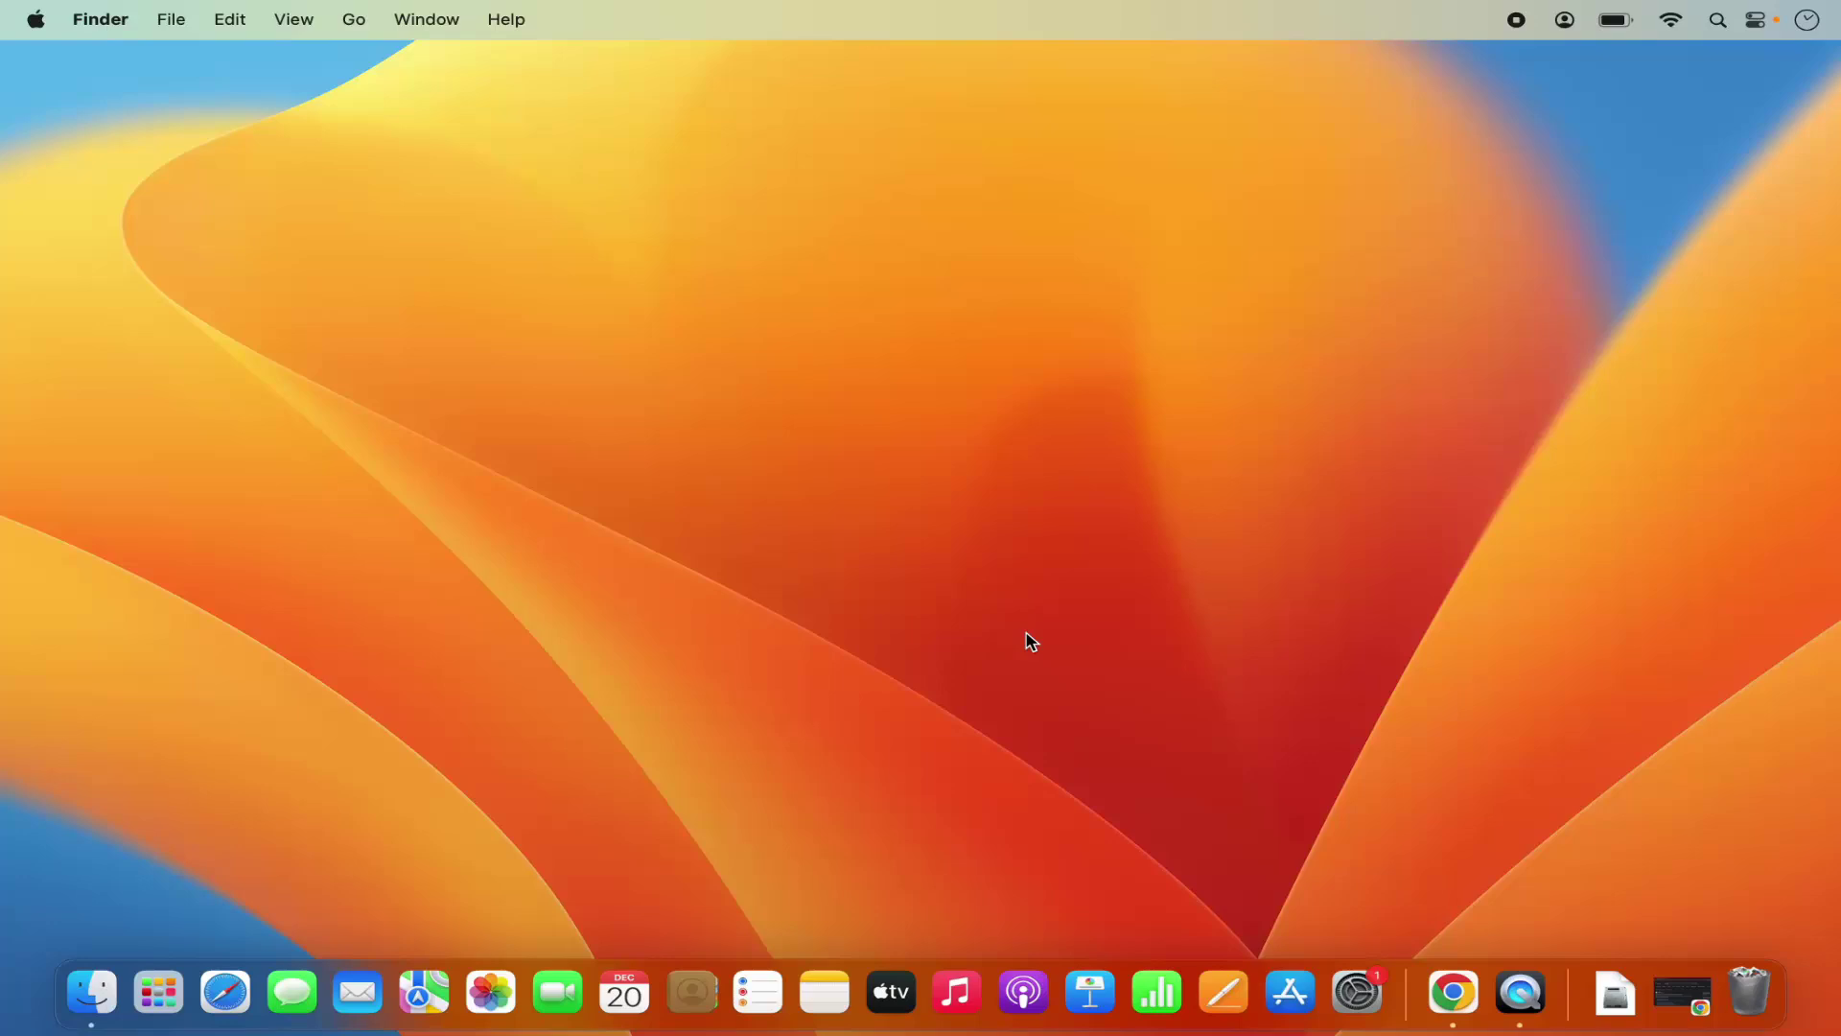
- Restore the Chrome window showing the Google results for 'anydesk' from the Dock
click(1451, 989)
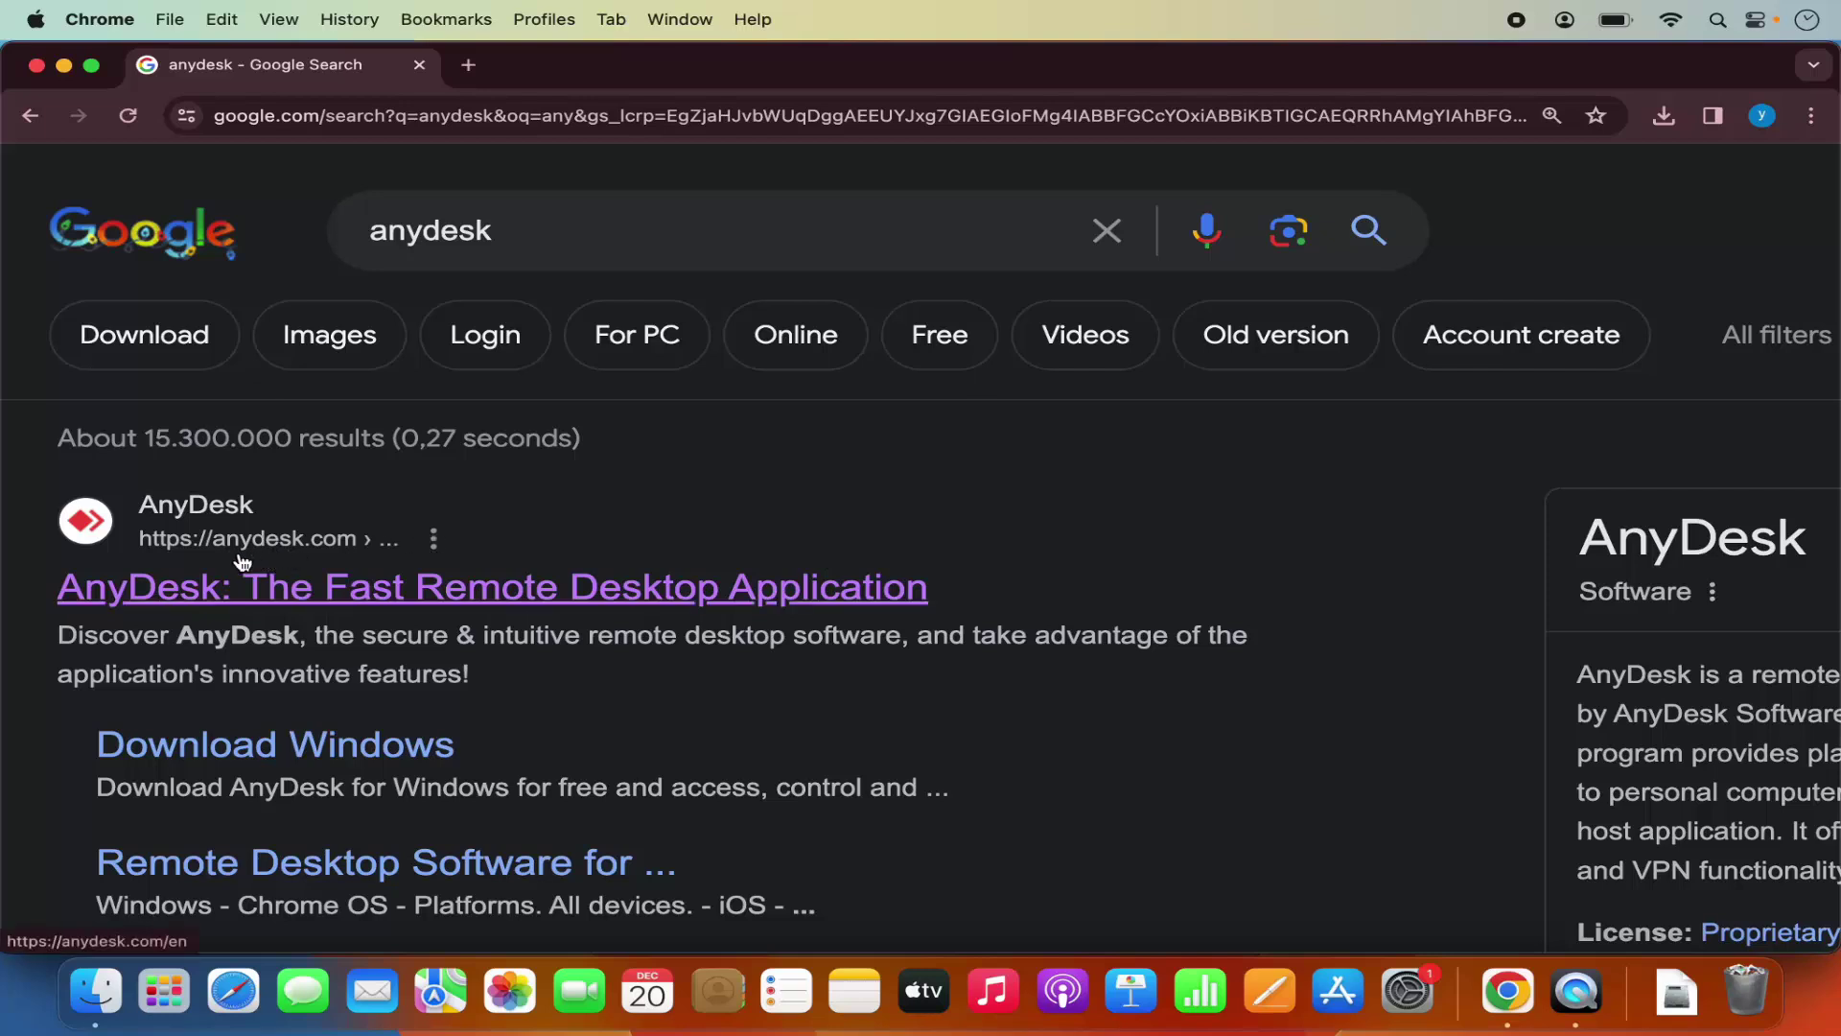
- Download the macOS installer anydesk.dmg (12.2 MB) from the official AnyDesk website
click(395, 590)
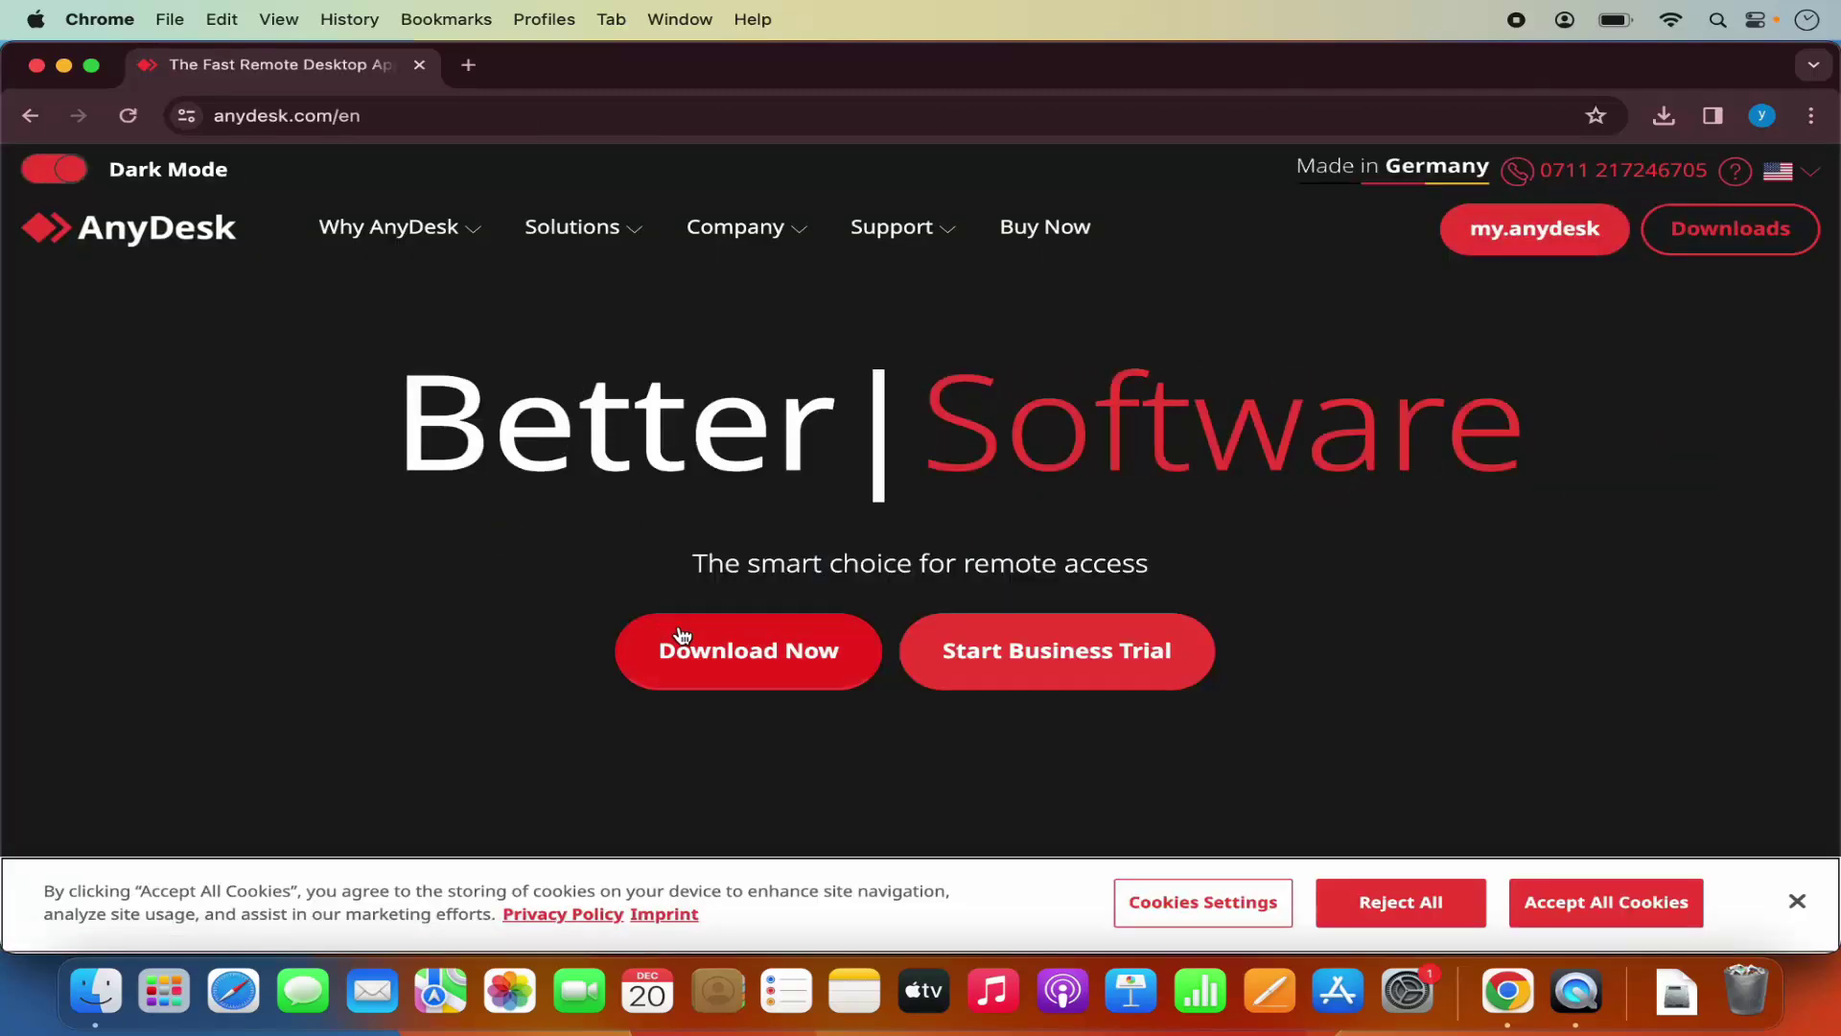
click(747, 653)
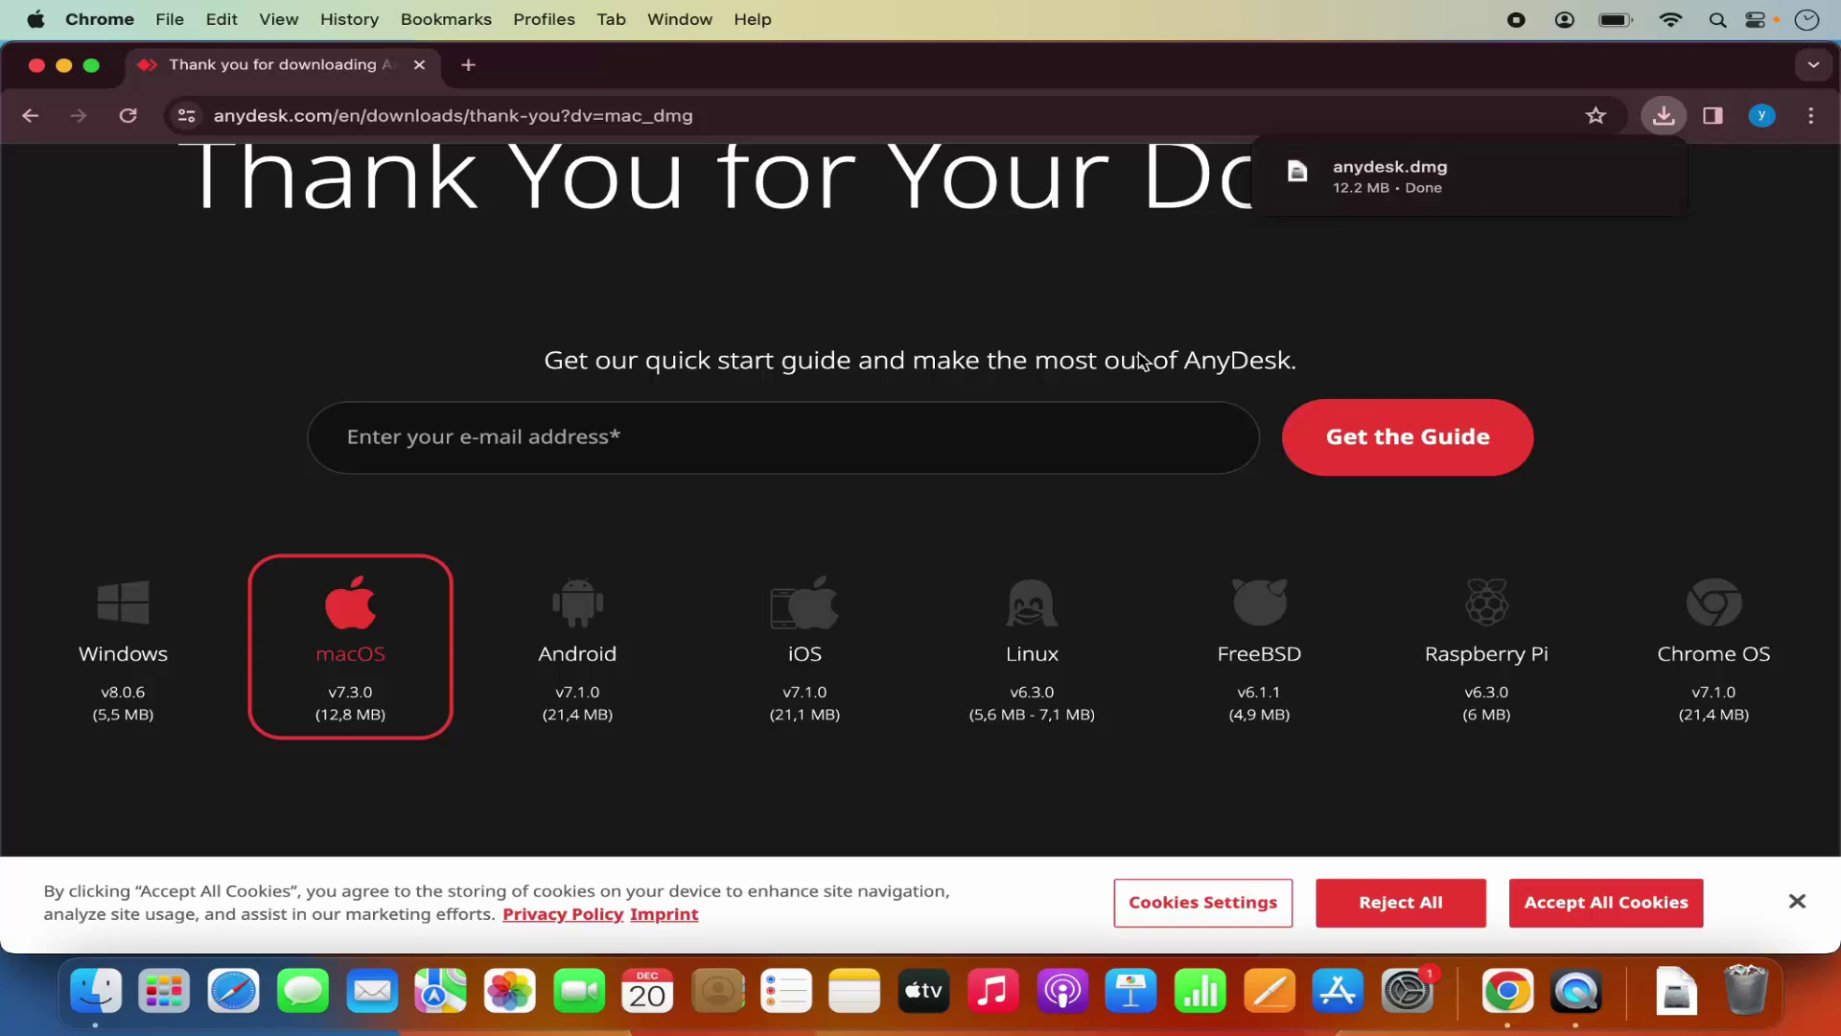
scroll(1077, 450, up, 3)
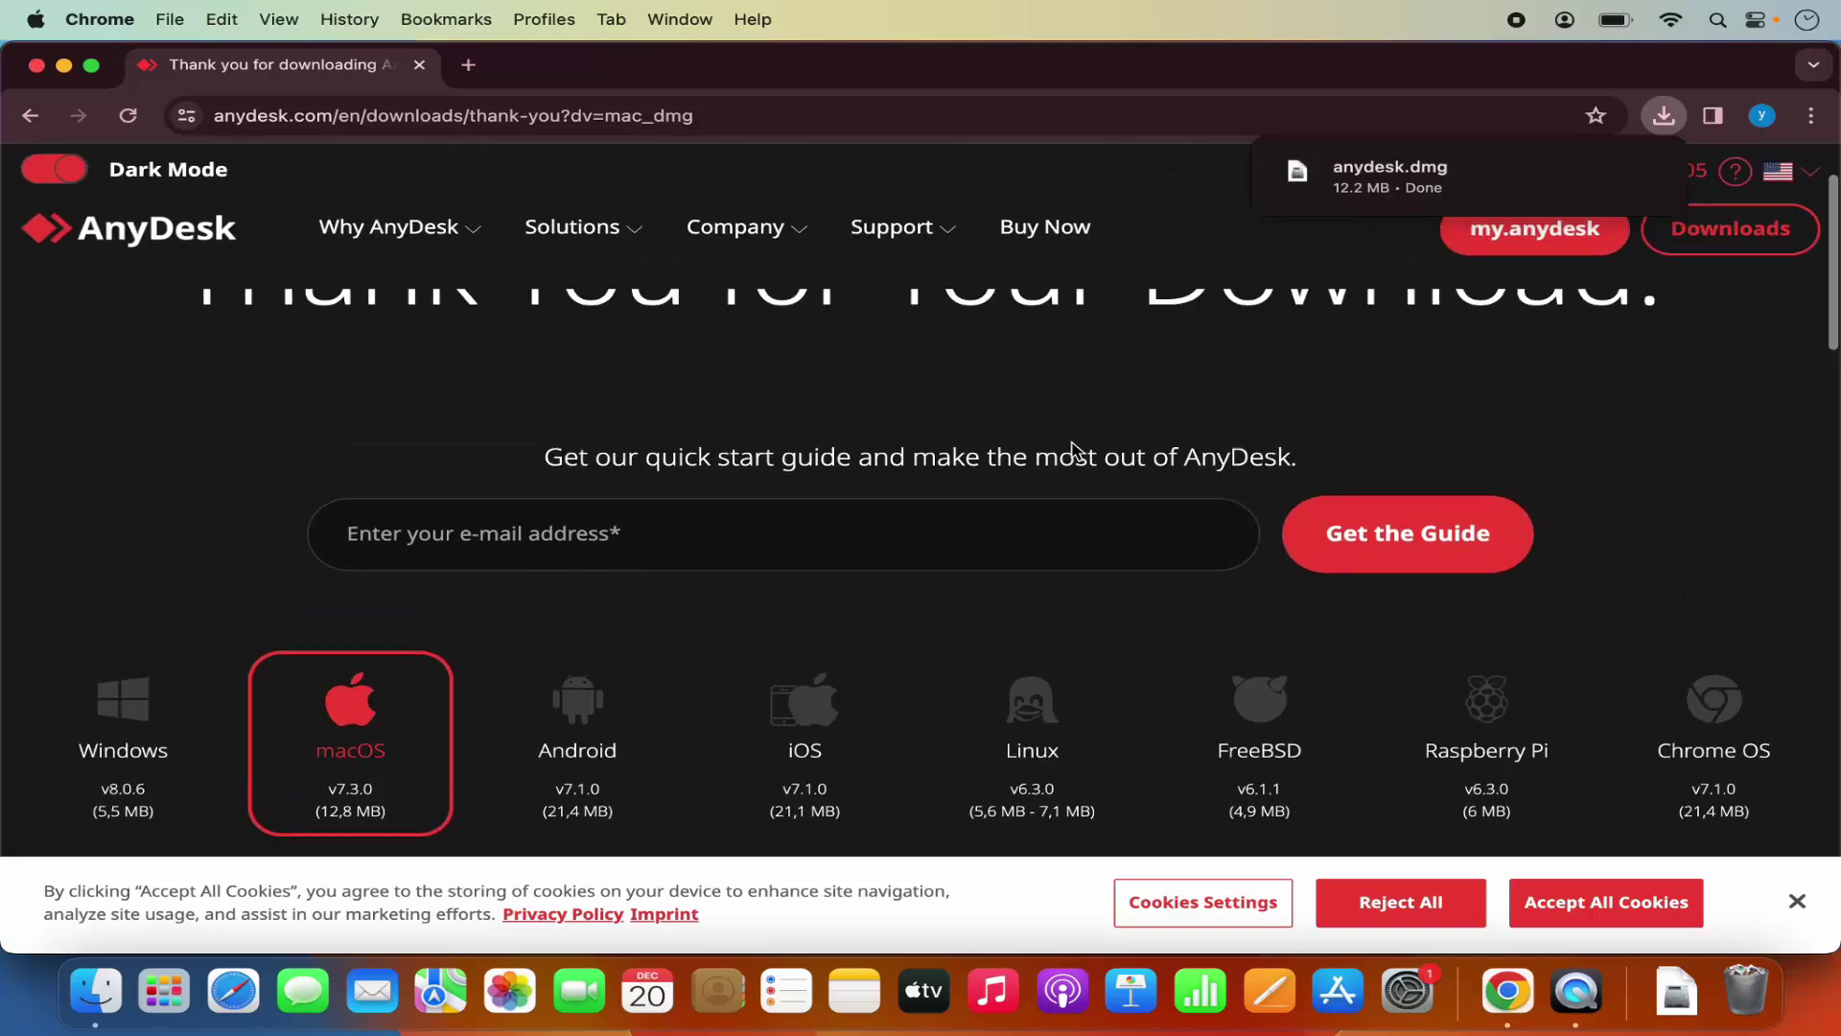
scroll(1075, 449, down, 2)
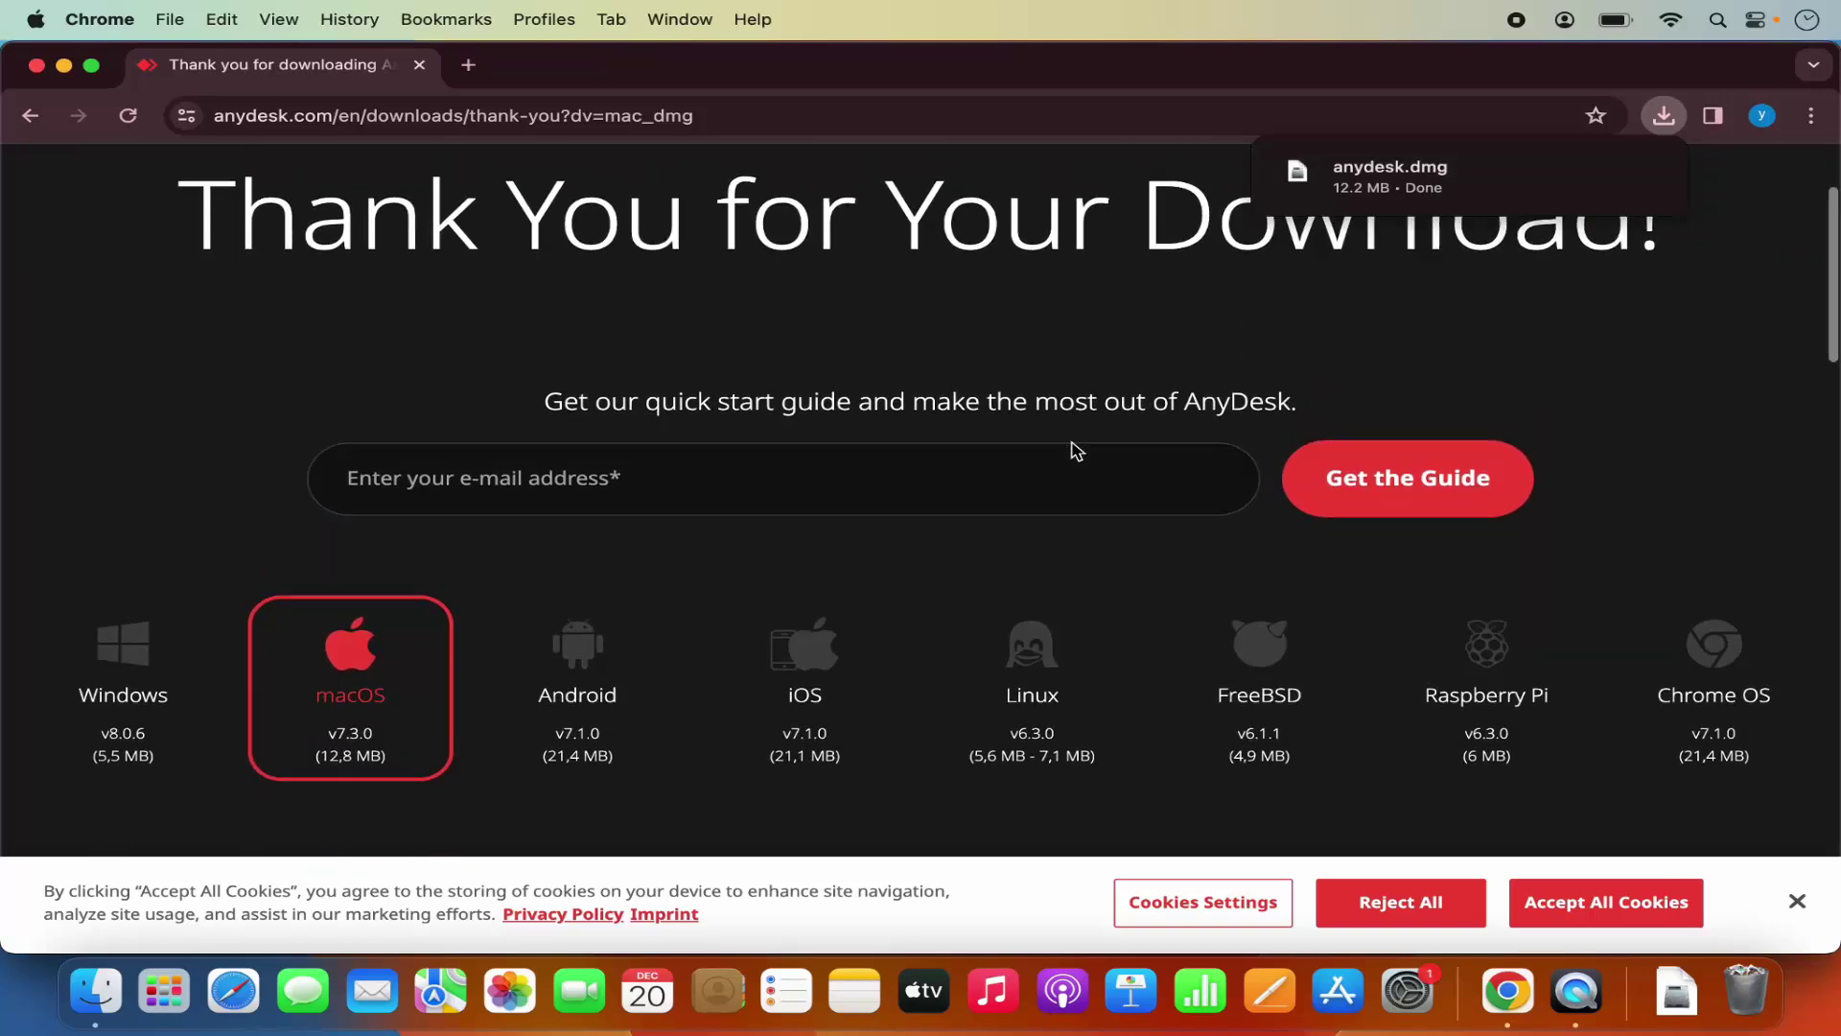
- Open anydesk.dmg from Chrome's downloads, close Chrome, and centre the installer window
click(1405, 182)
click(139, 154)
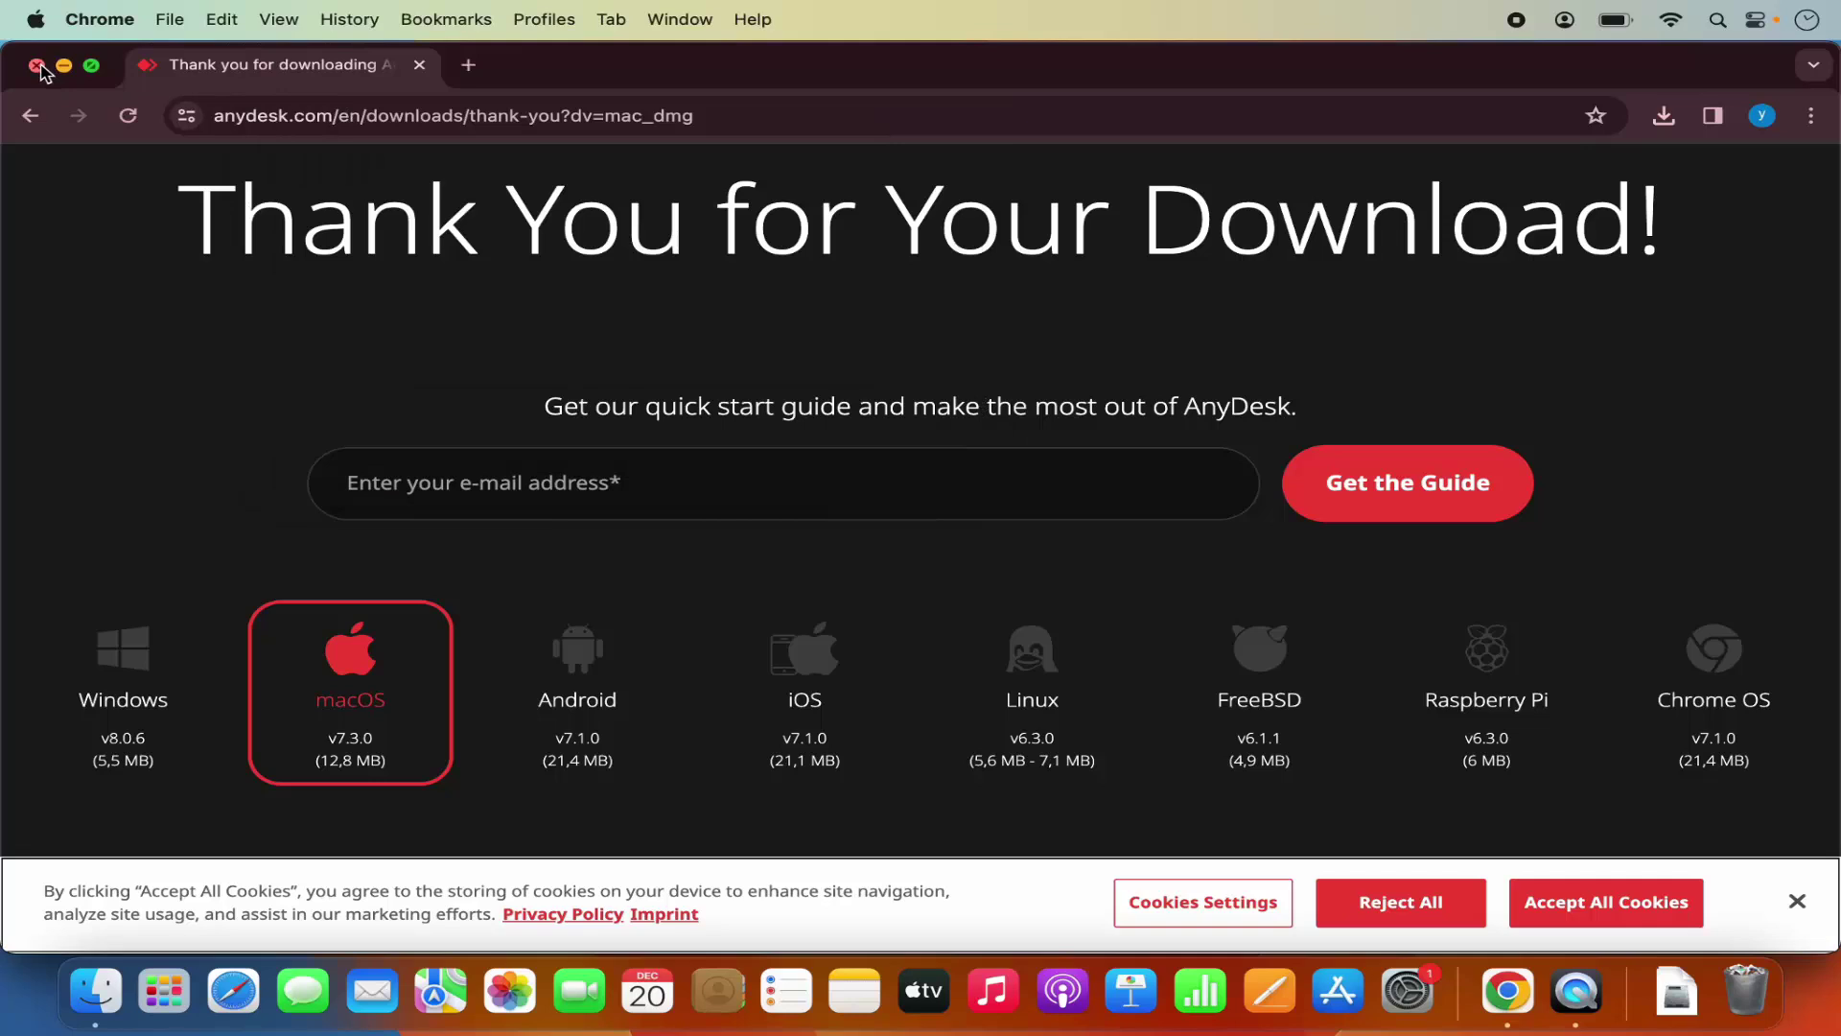
click(40, 69)
drag(564, 60, 881, 281)
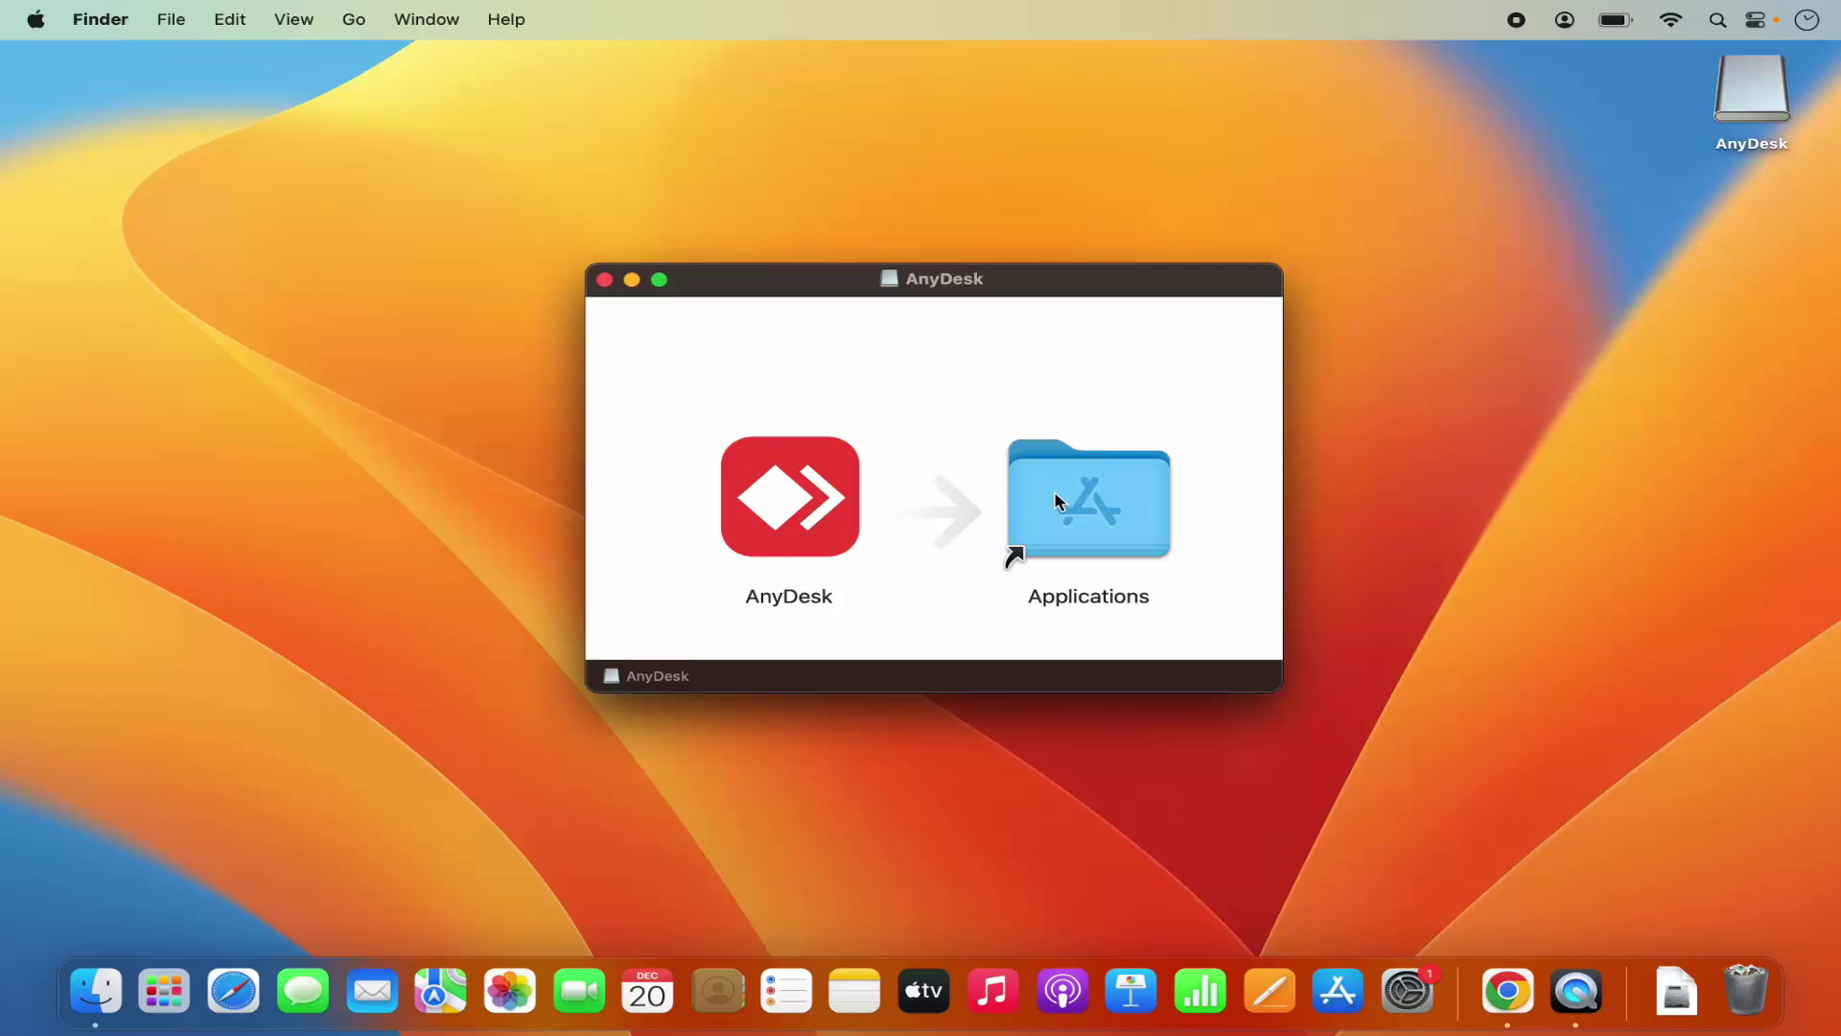
- Drag the AnyDesk app into the Applications folder
click(812, 513)
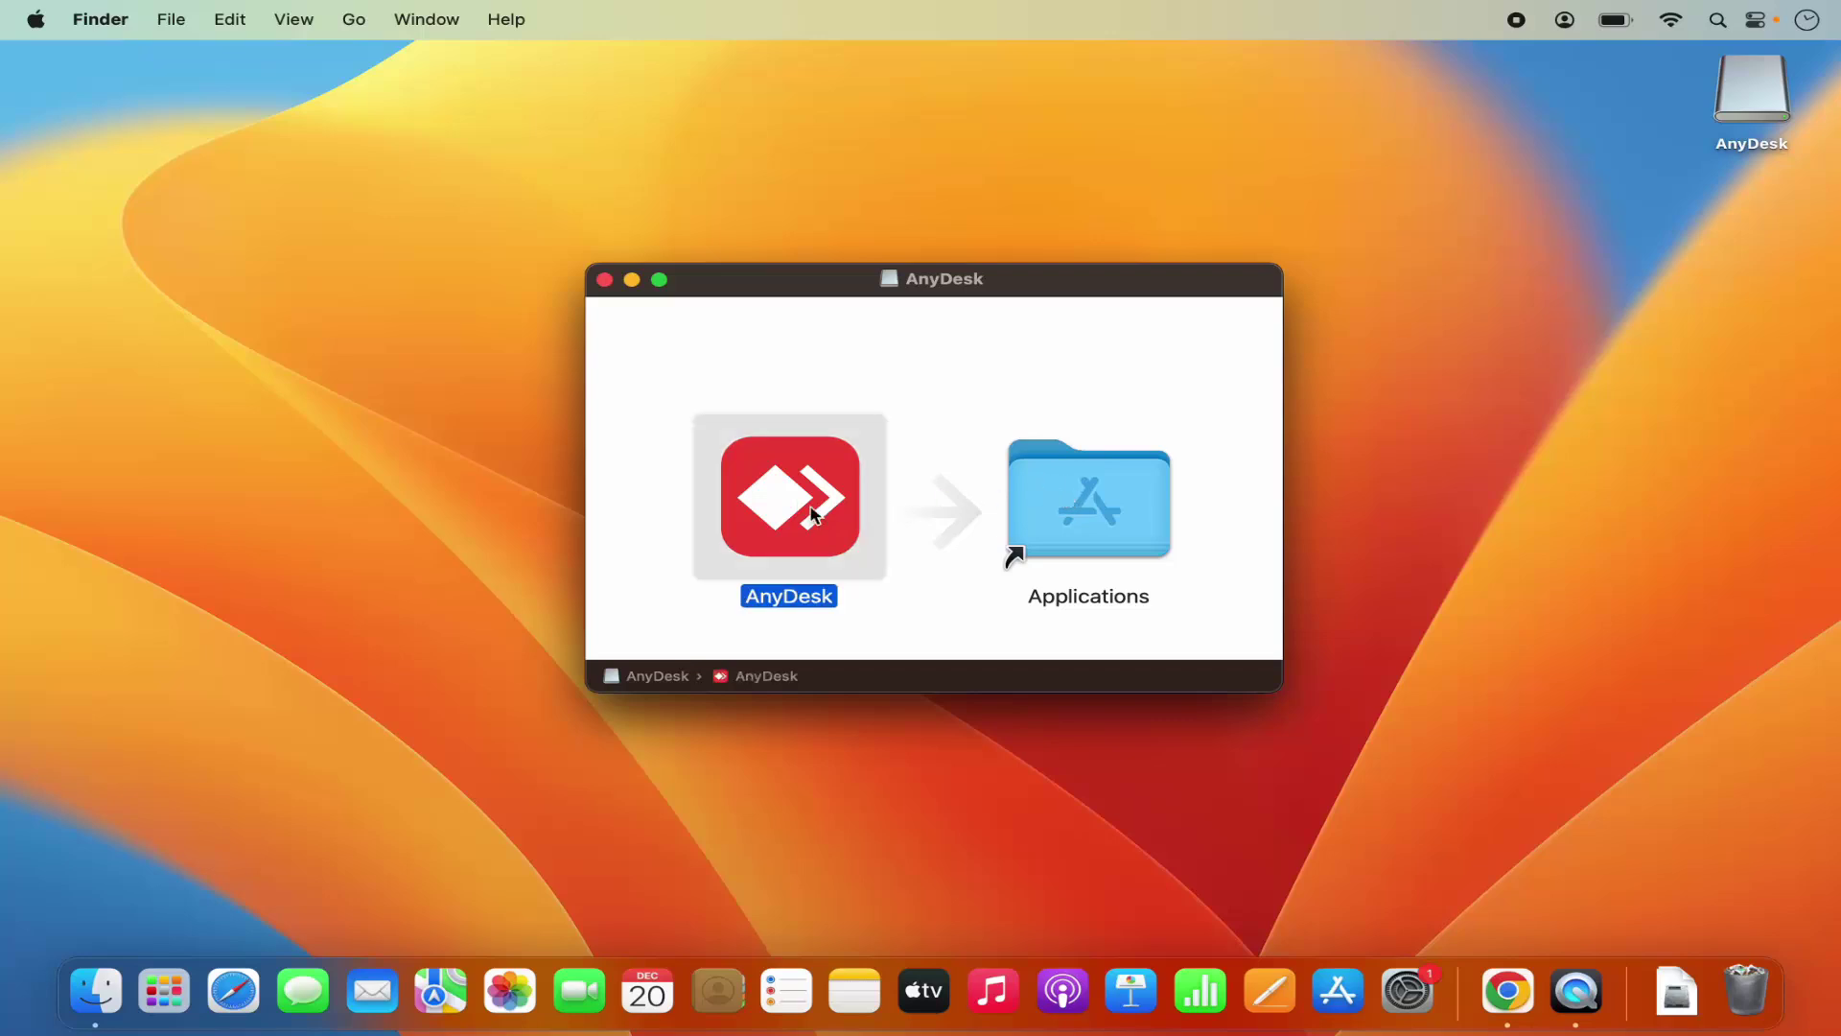
drag(845, 518, 1087, 489)
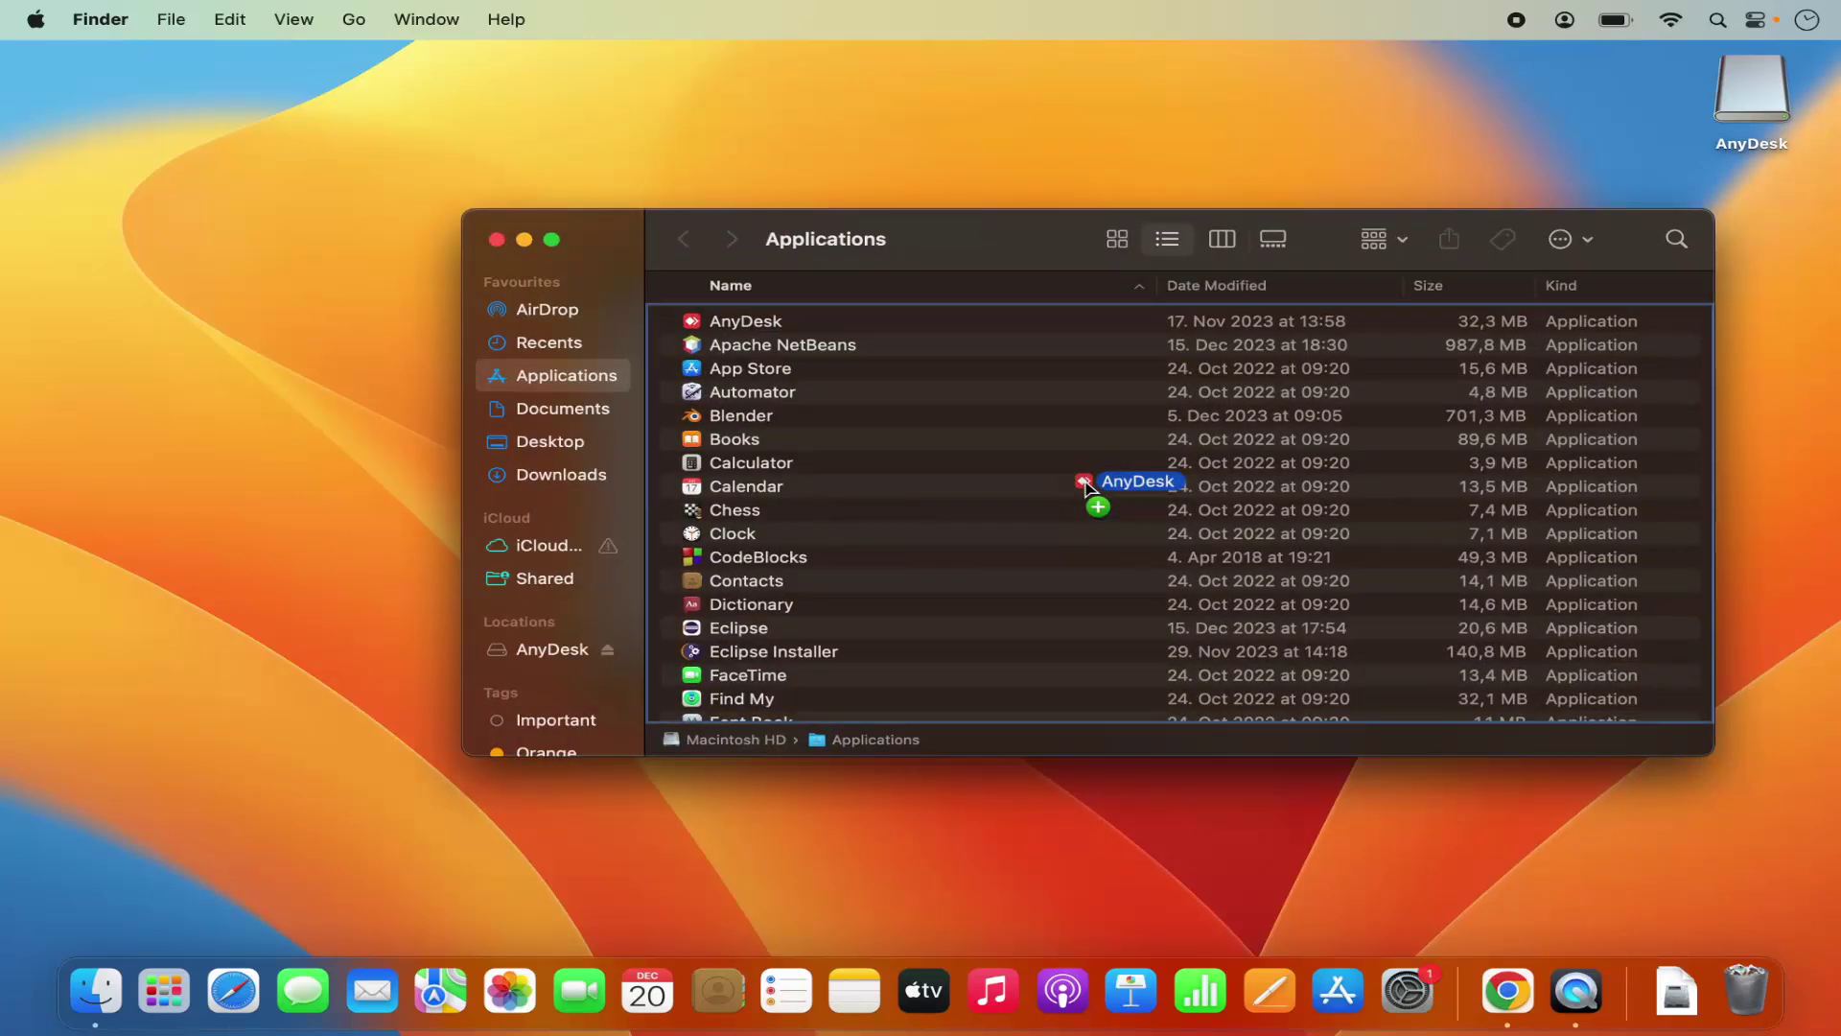
drag(1087, 486, 1090, 490)
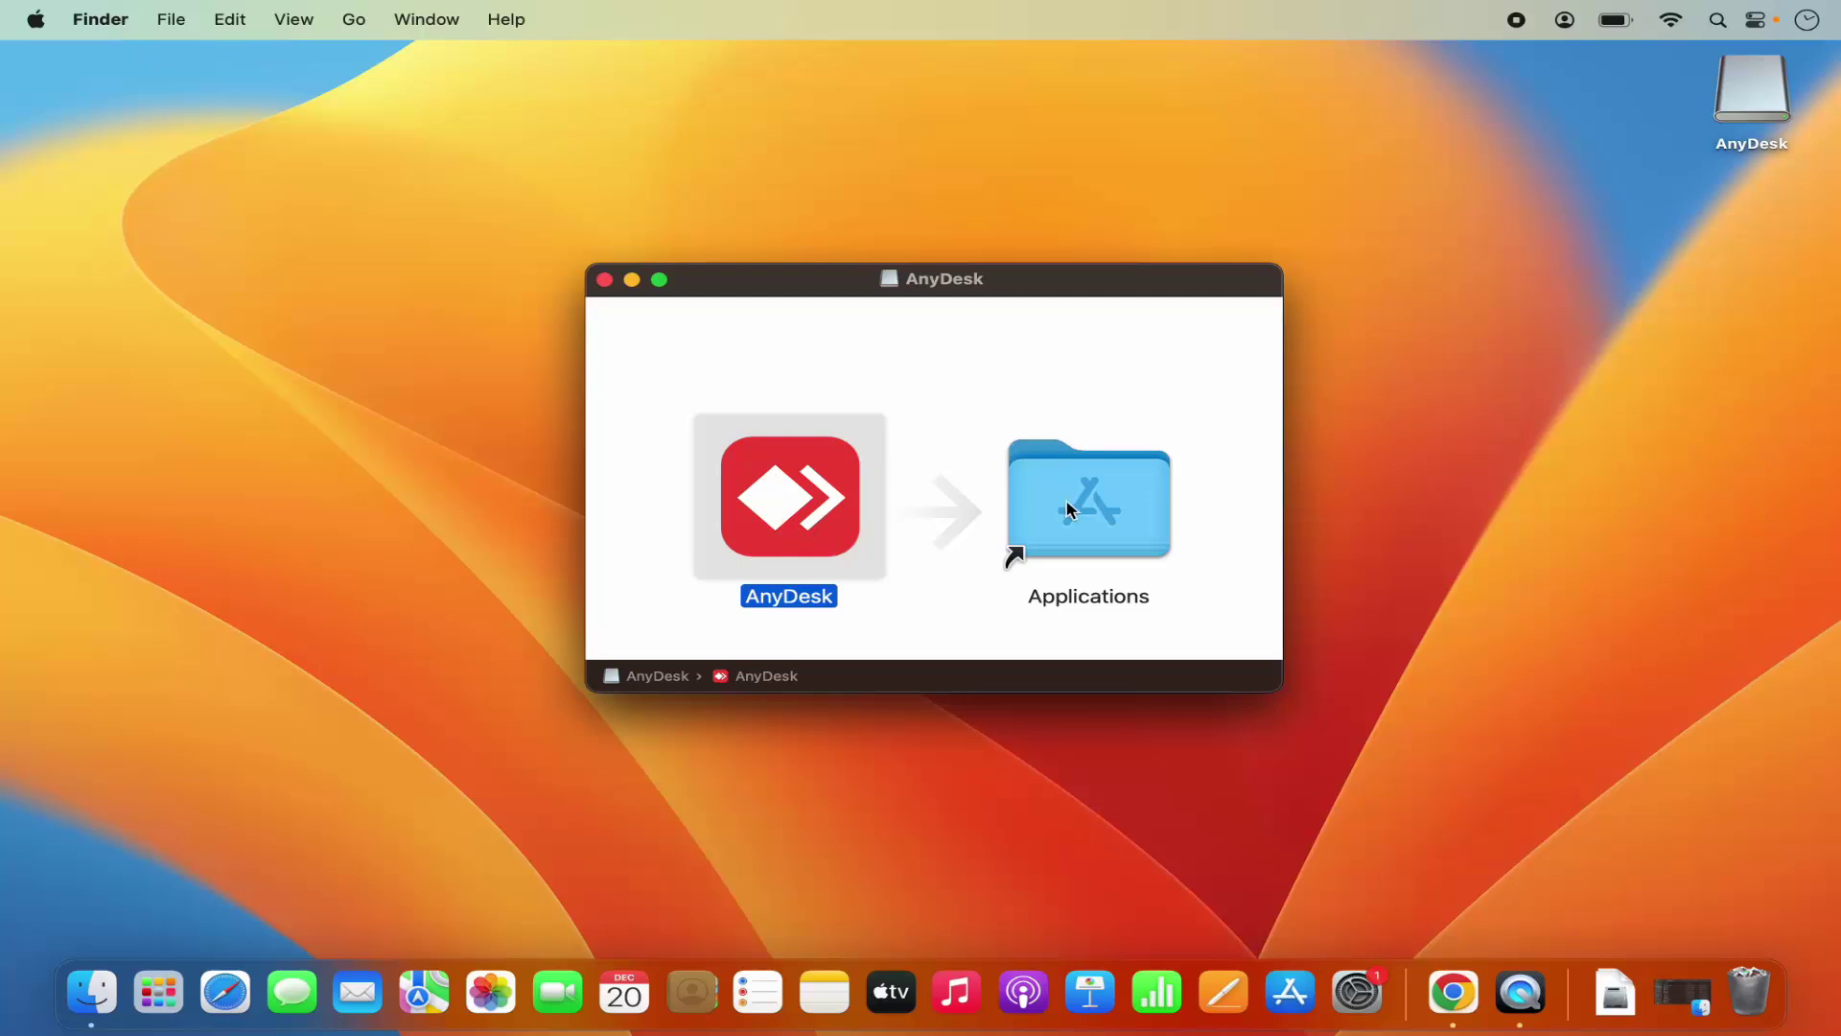
- Close the installer window and eject the AnyDesk disk from the desktop
click(605, 280)
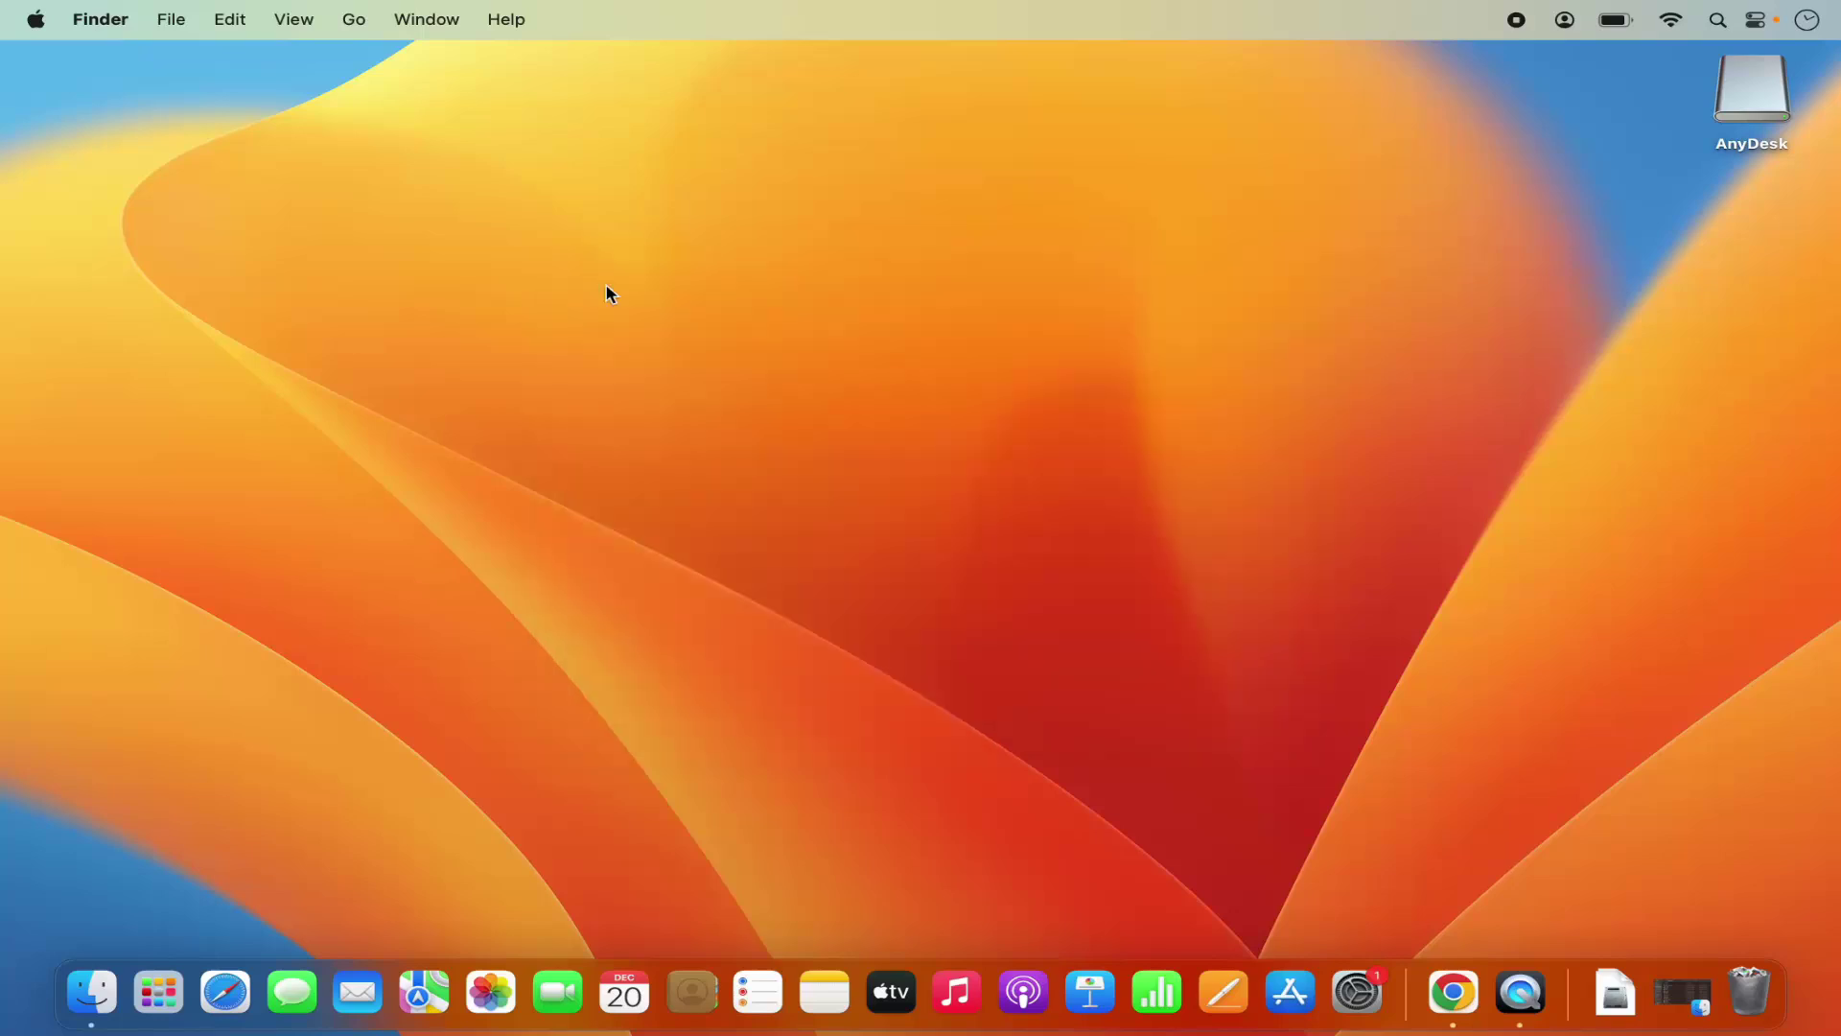
click(1747, 118)
right_click(1747, 119)
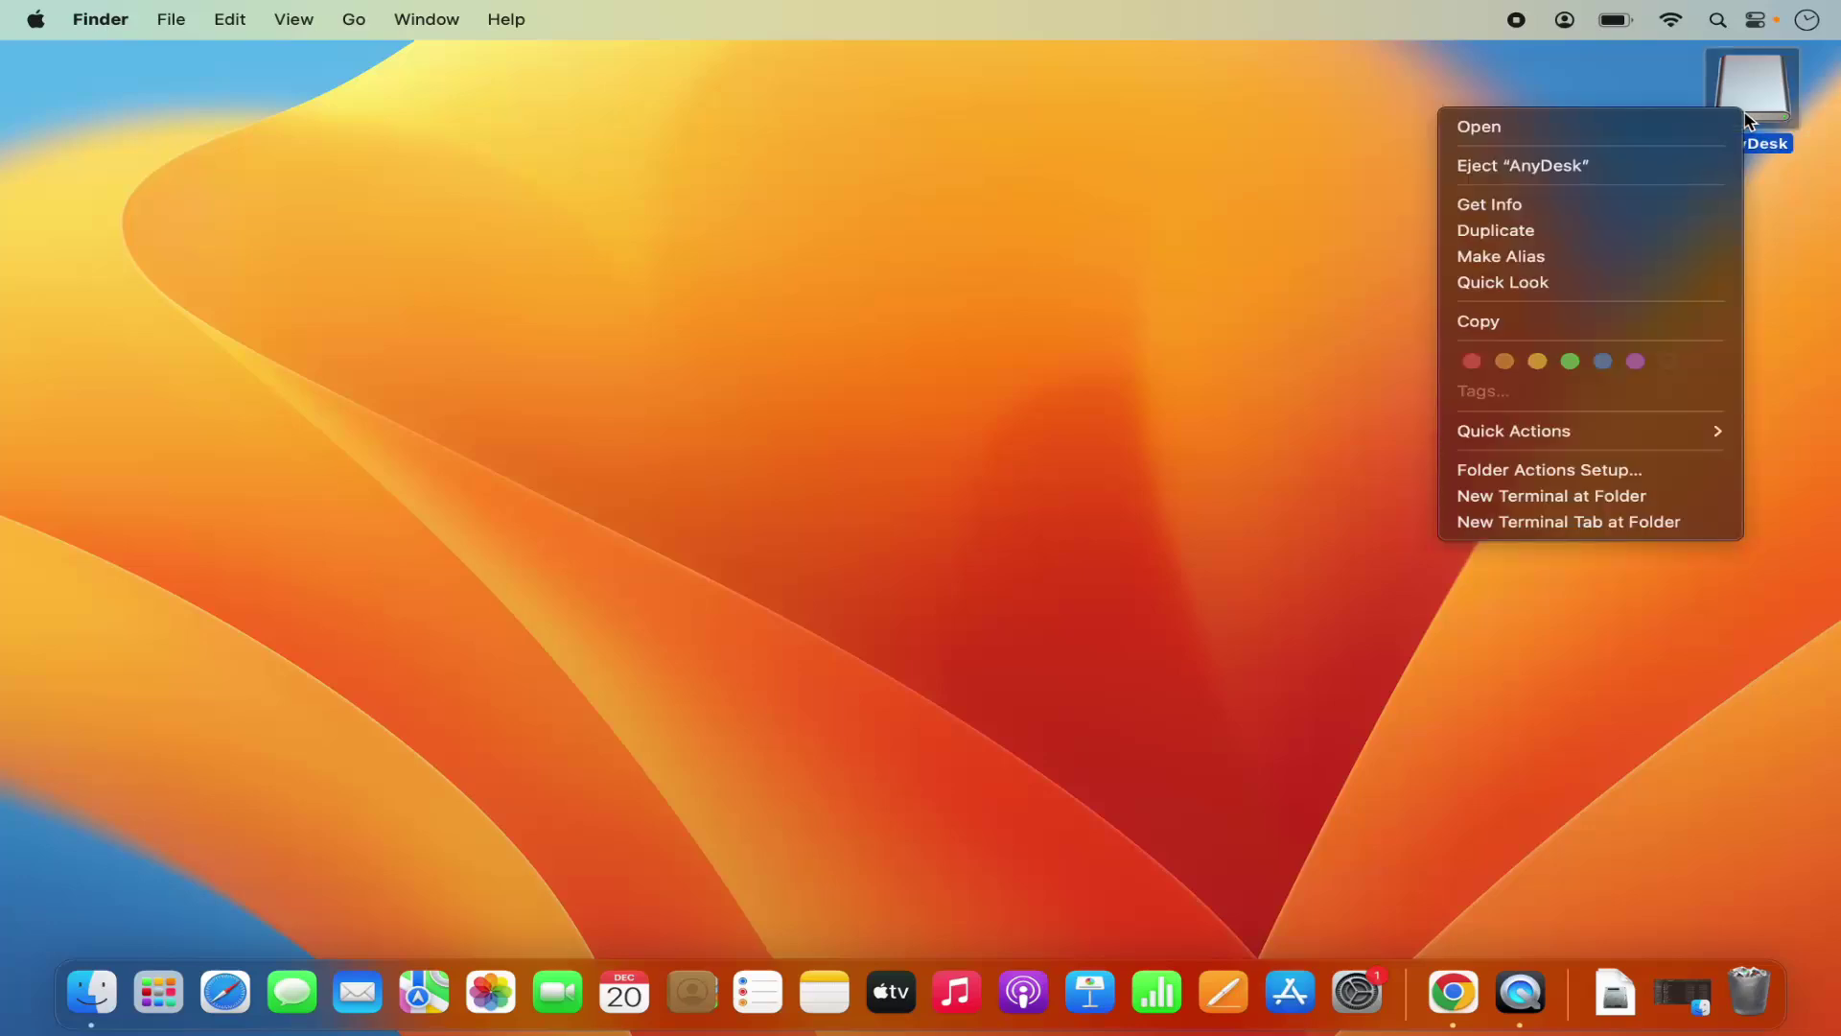
click(1670, 170)
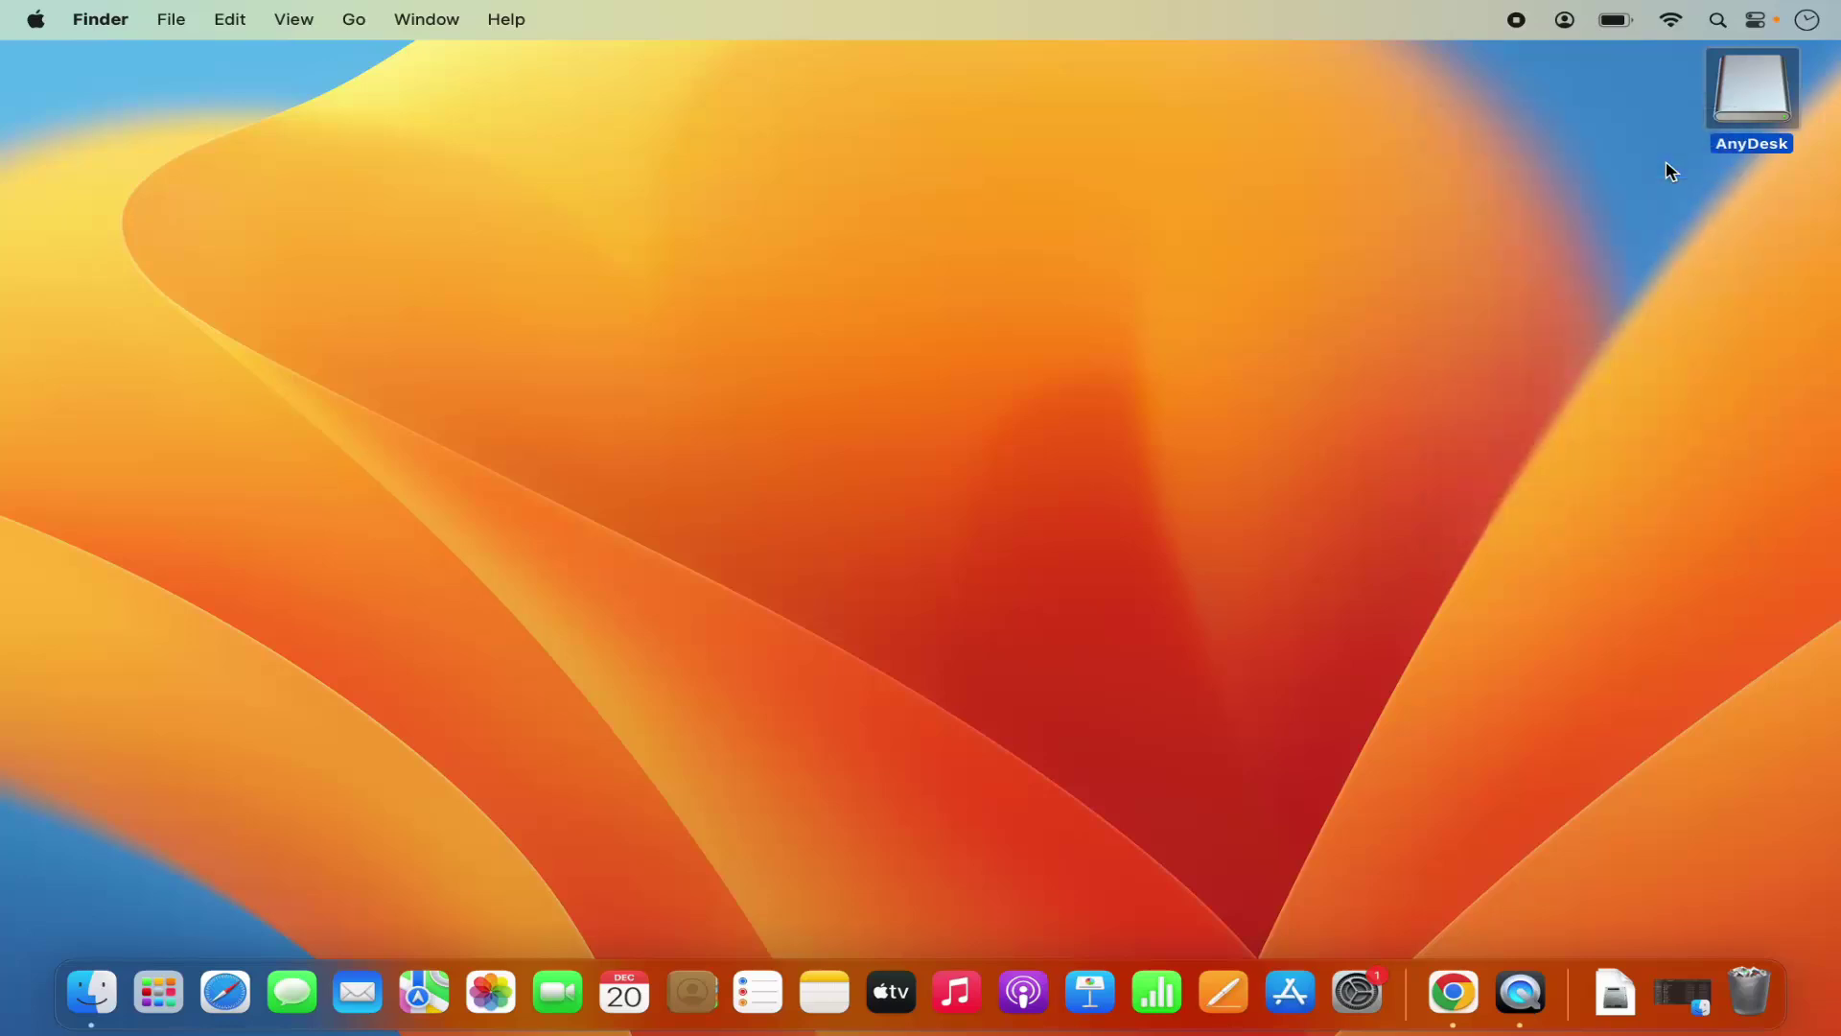
- Search Launchpad for 'any' to find the installed AnyDesk app
click(158, 992)
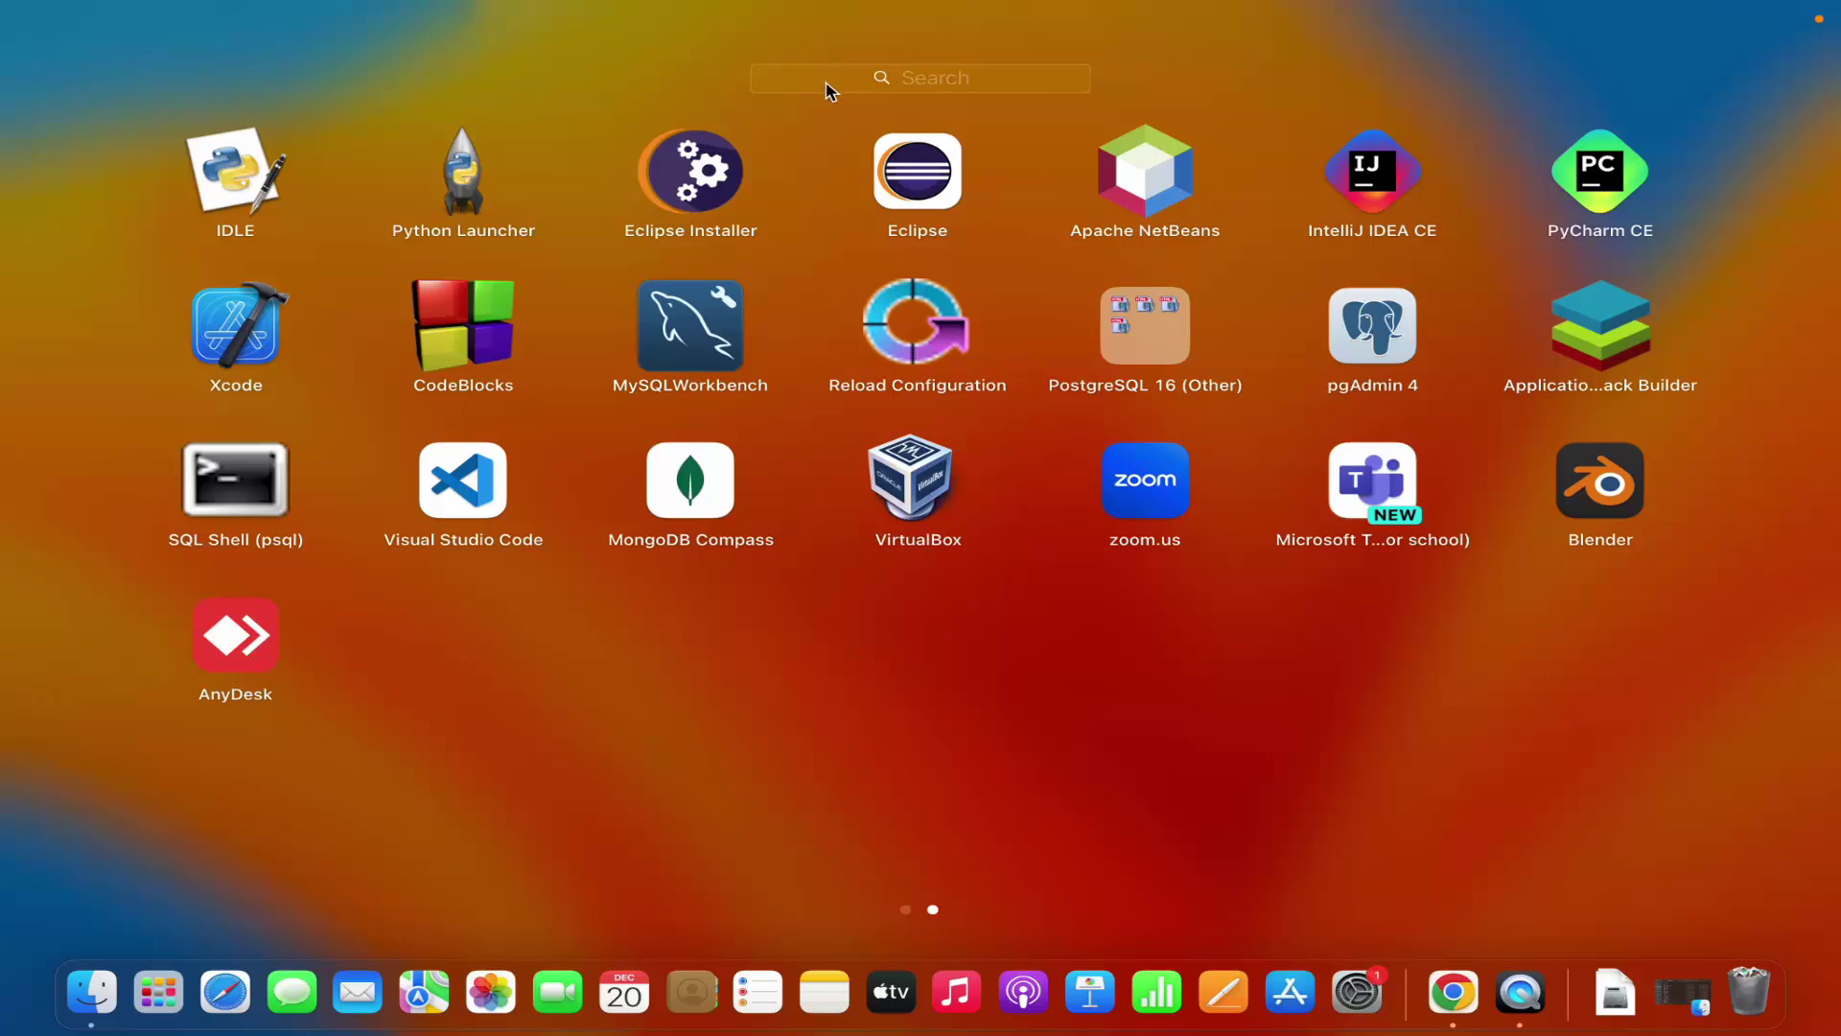
click(895, 83)
text(any)
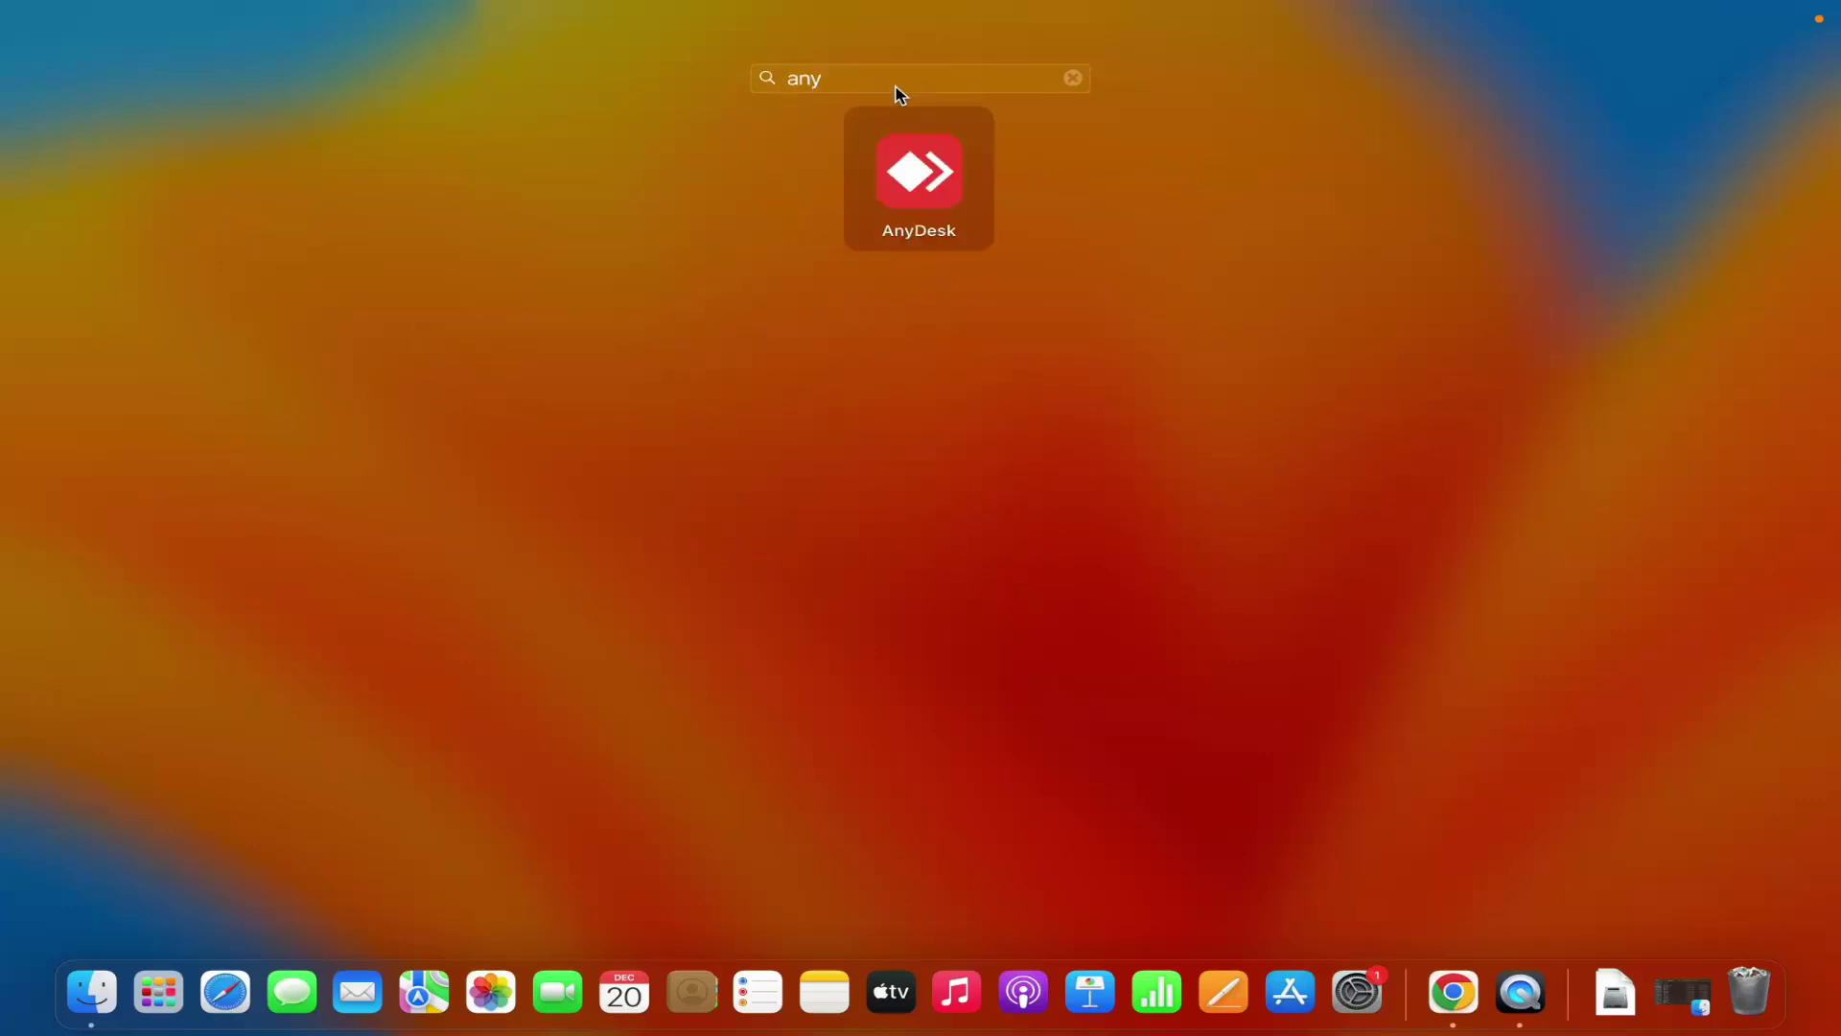
- Launch AnyDesk from Launchpad, bringing up its System Permissions Status window
click(913, 176)
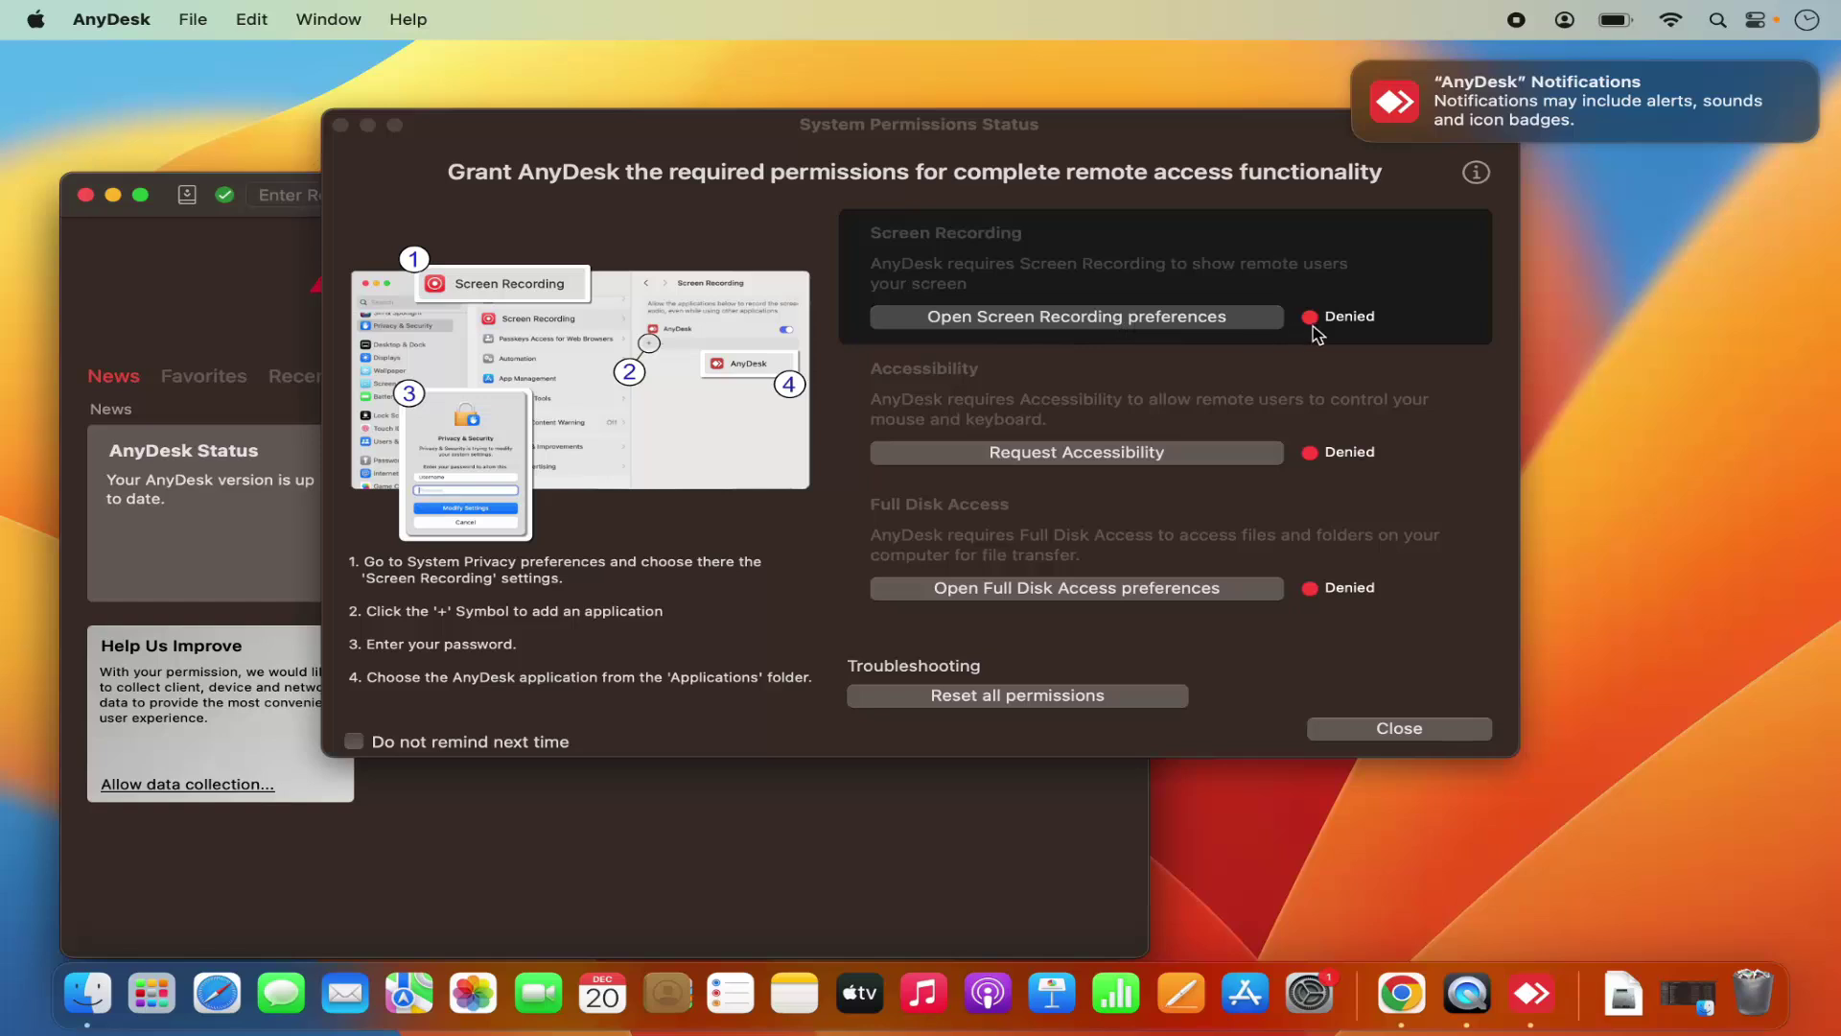
- Open the Screen Recording privacy list, then request Accessibility permission for AnyDesk
click(1220, 330)
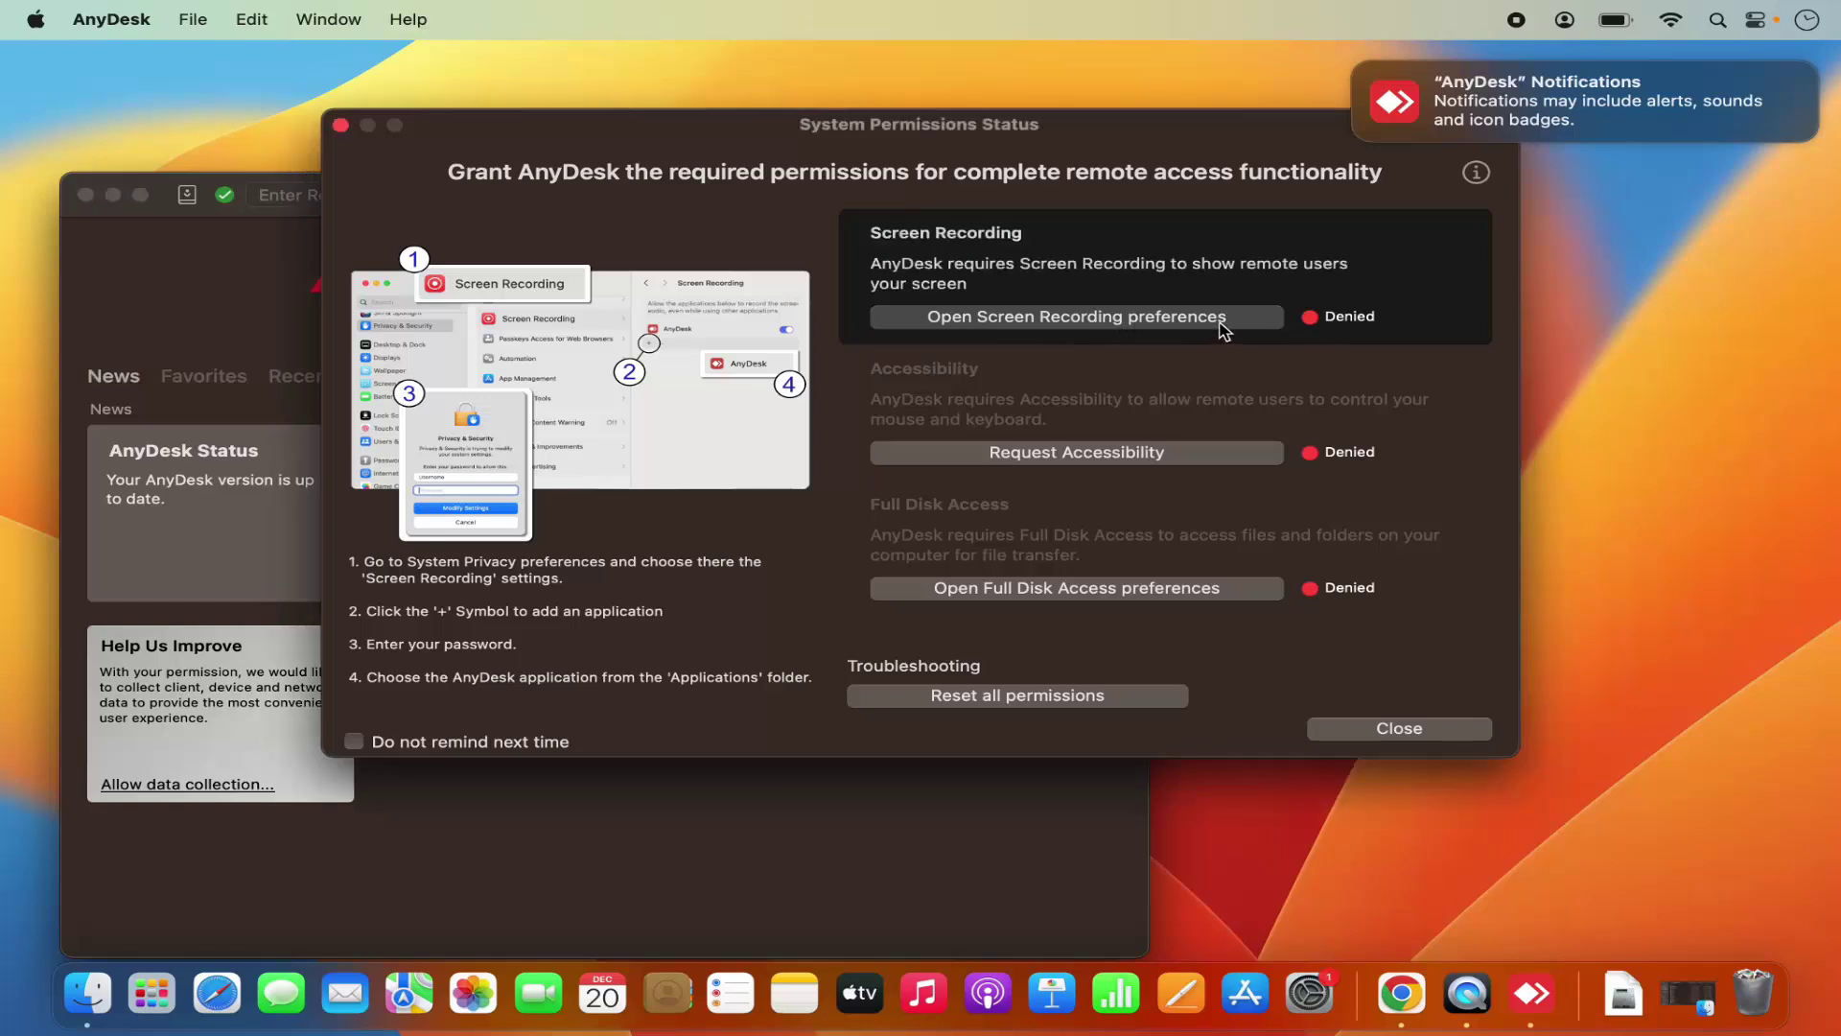
click(1125, 319)
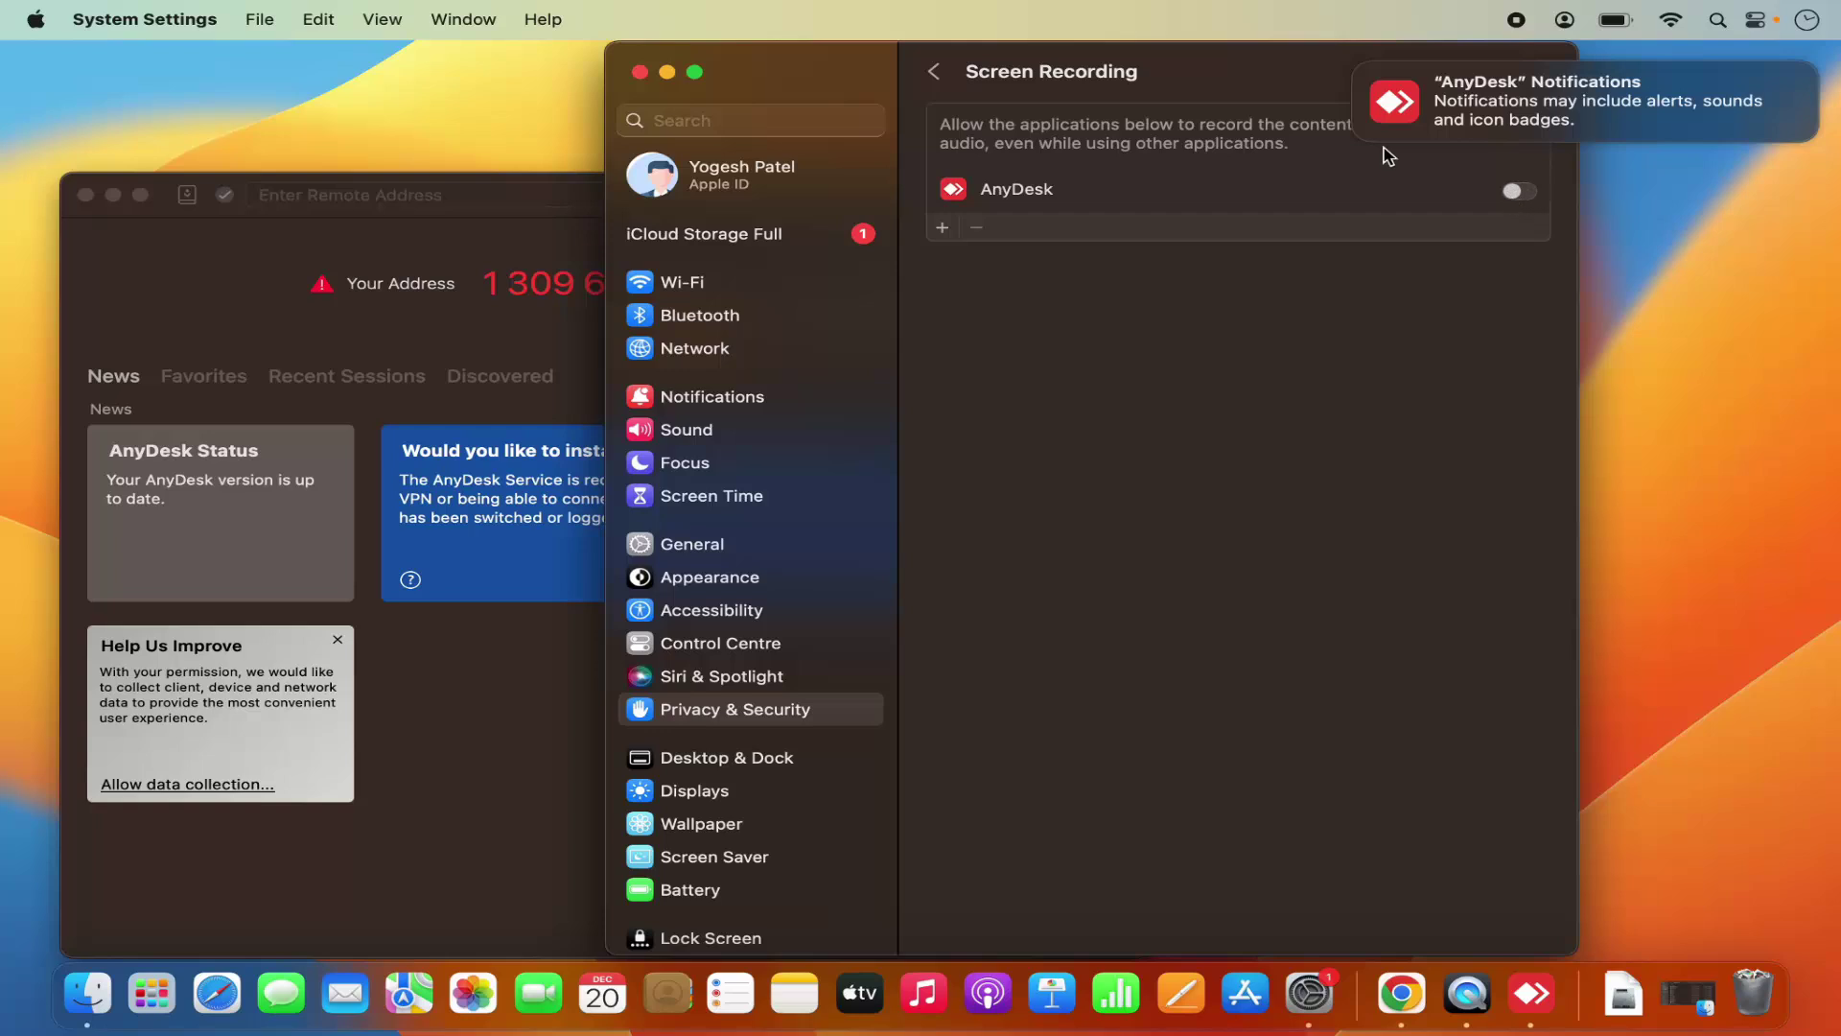
click(667, 74)
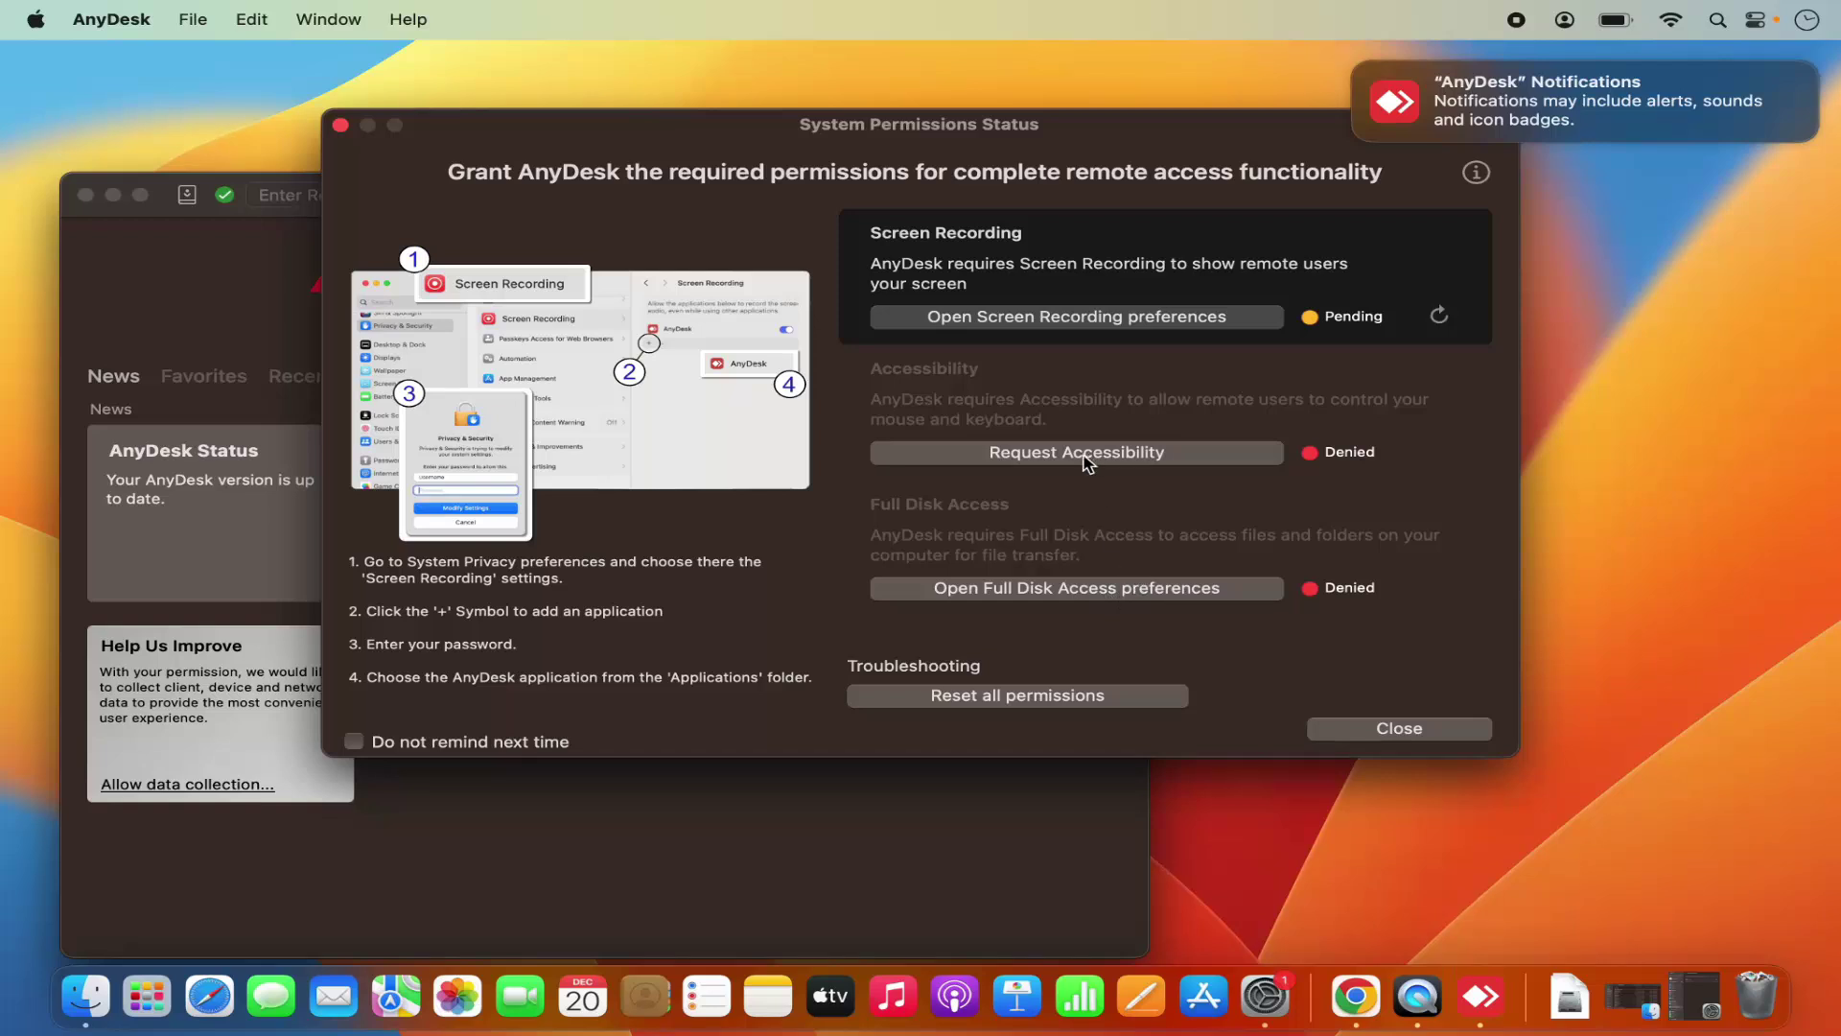
click(1050, 463)
click(1206, 459)
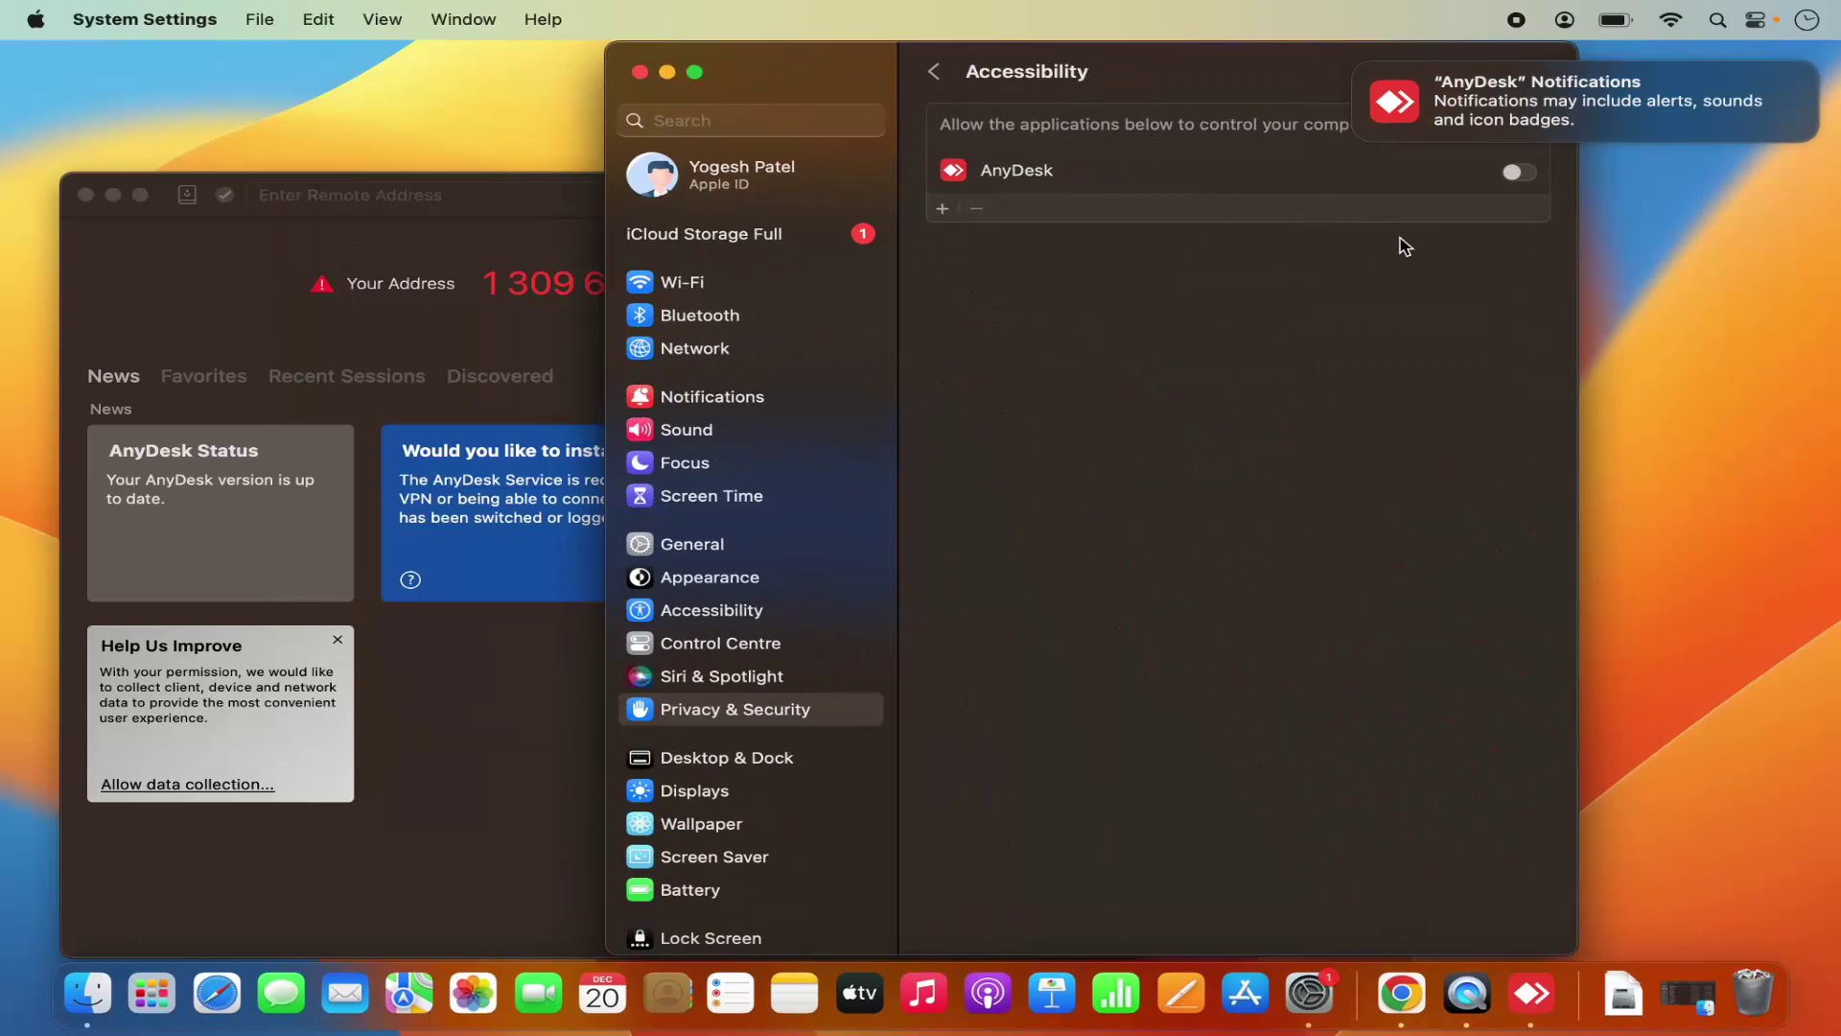
- Request Full Disk Access for AnyDesk, cancelling the password prompt, so it shows Pending
click(641, 73)
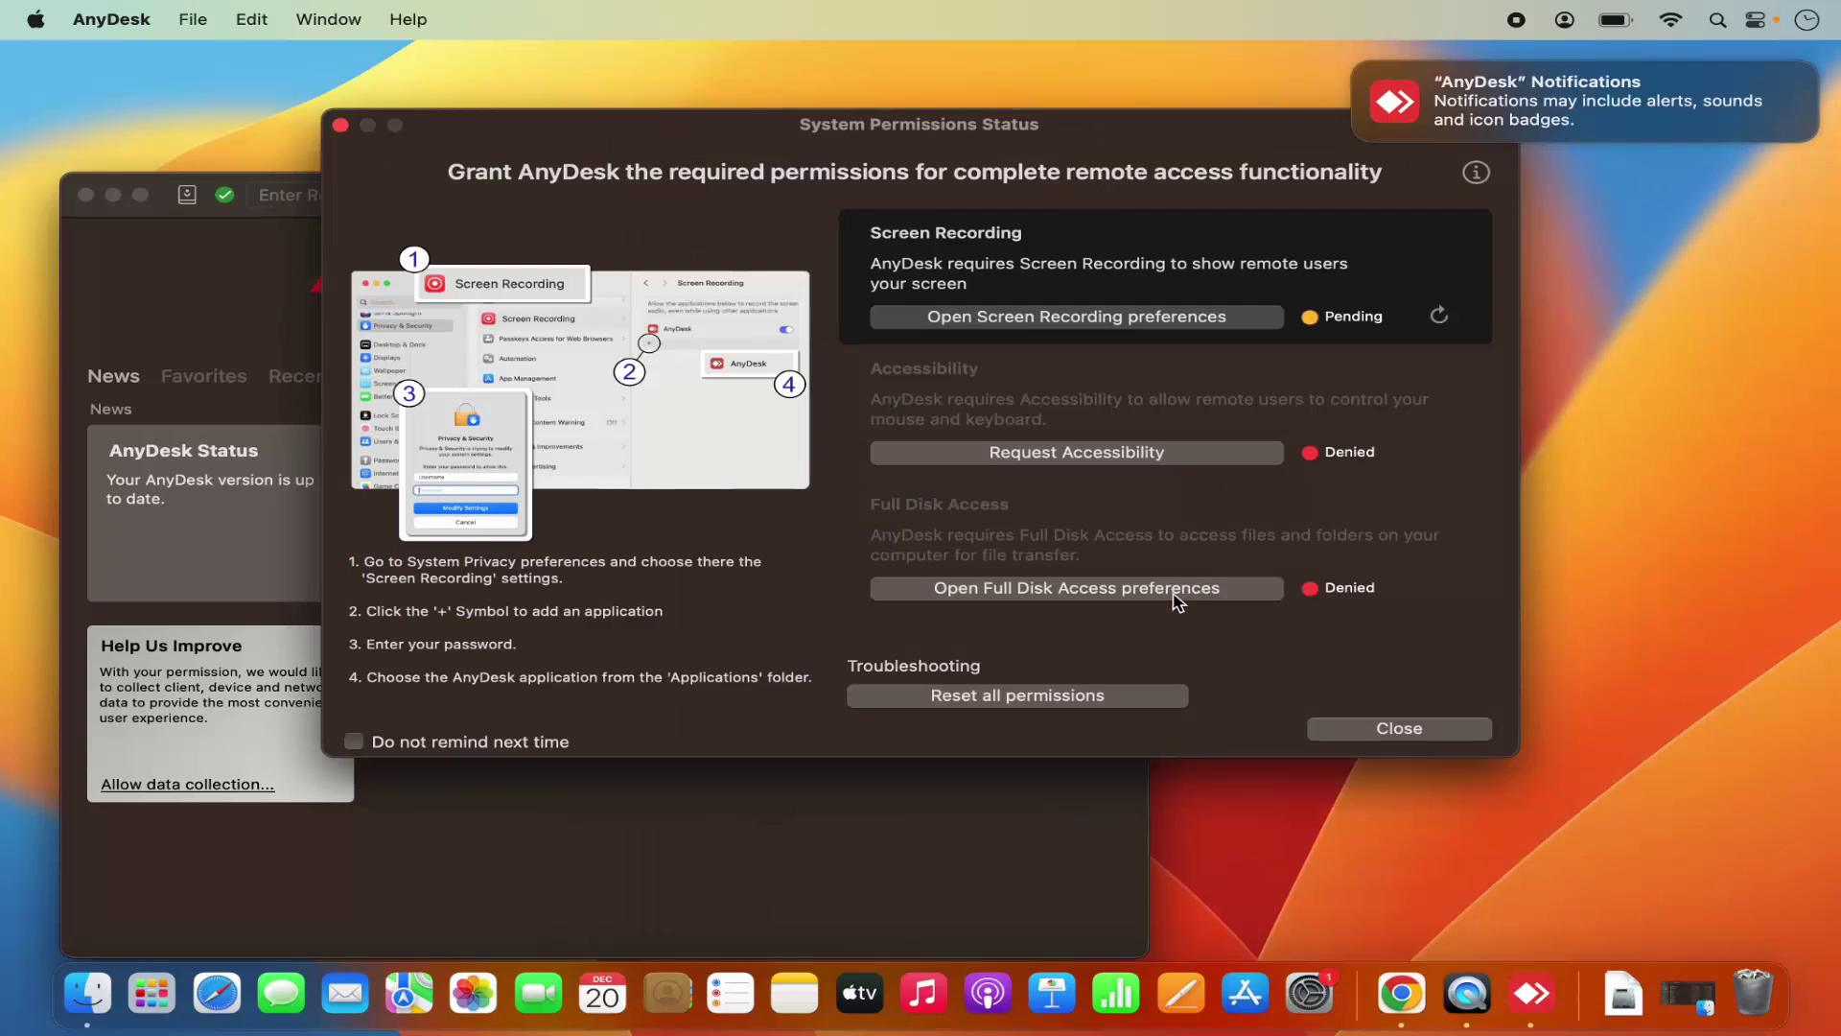
click(1113, 595)
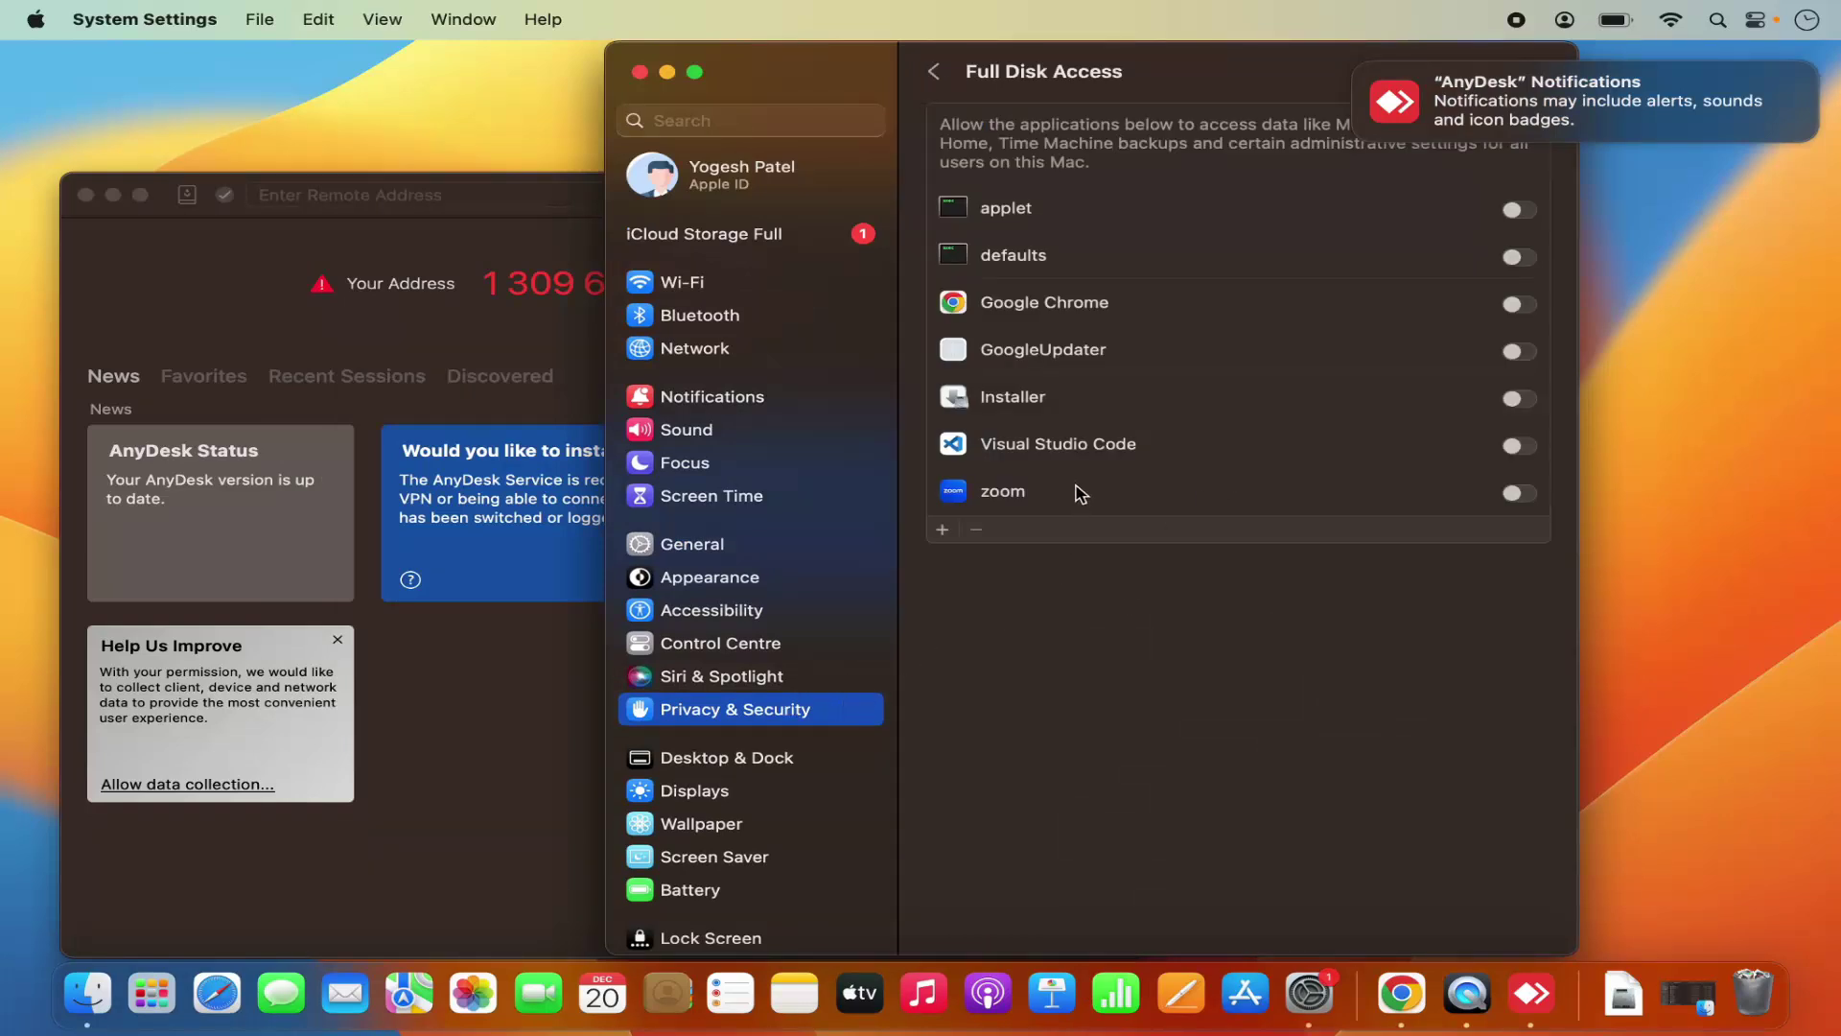
click(941, 530)
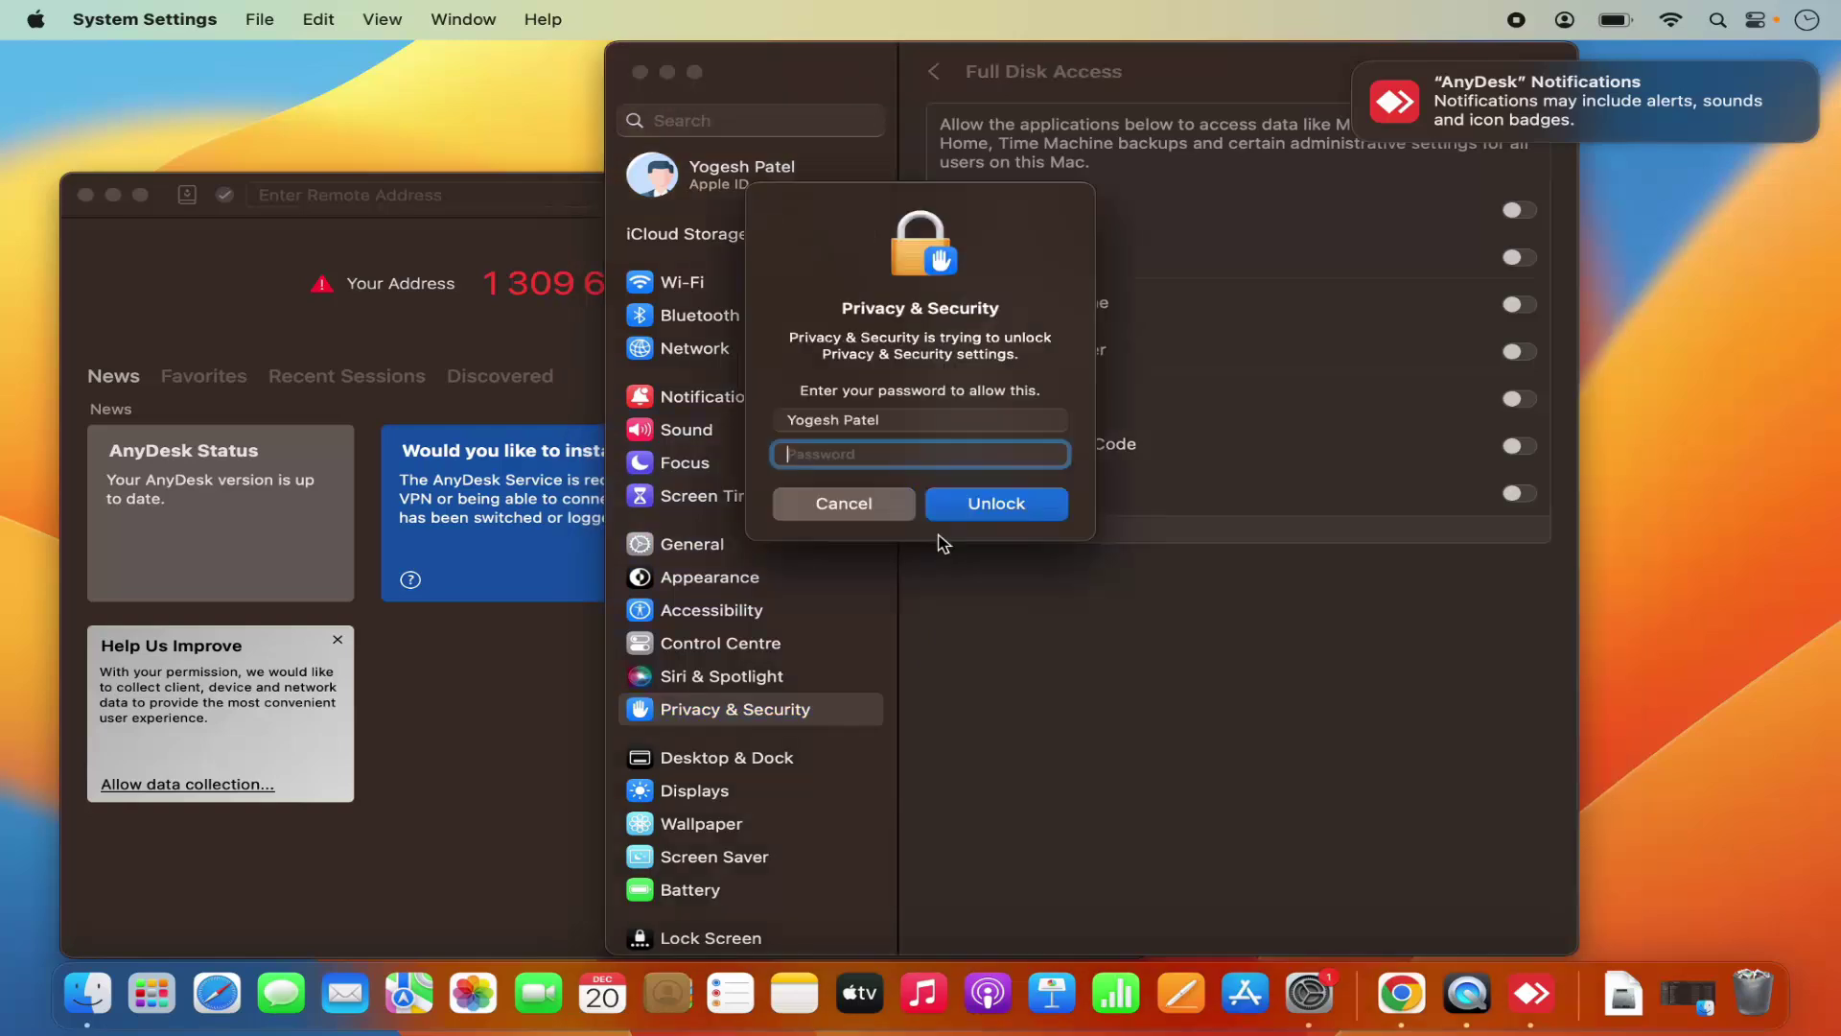
click(892, 511)
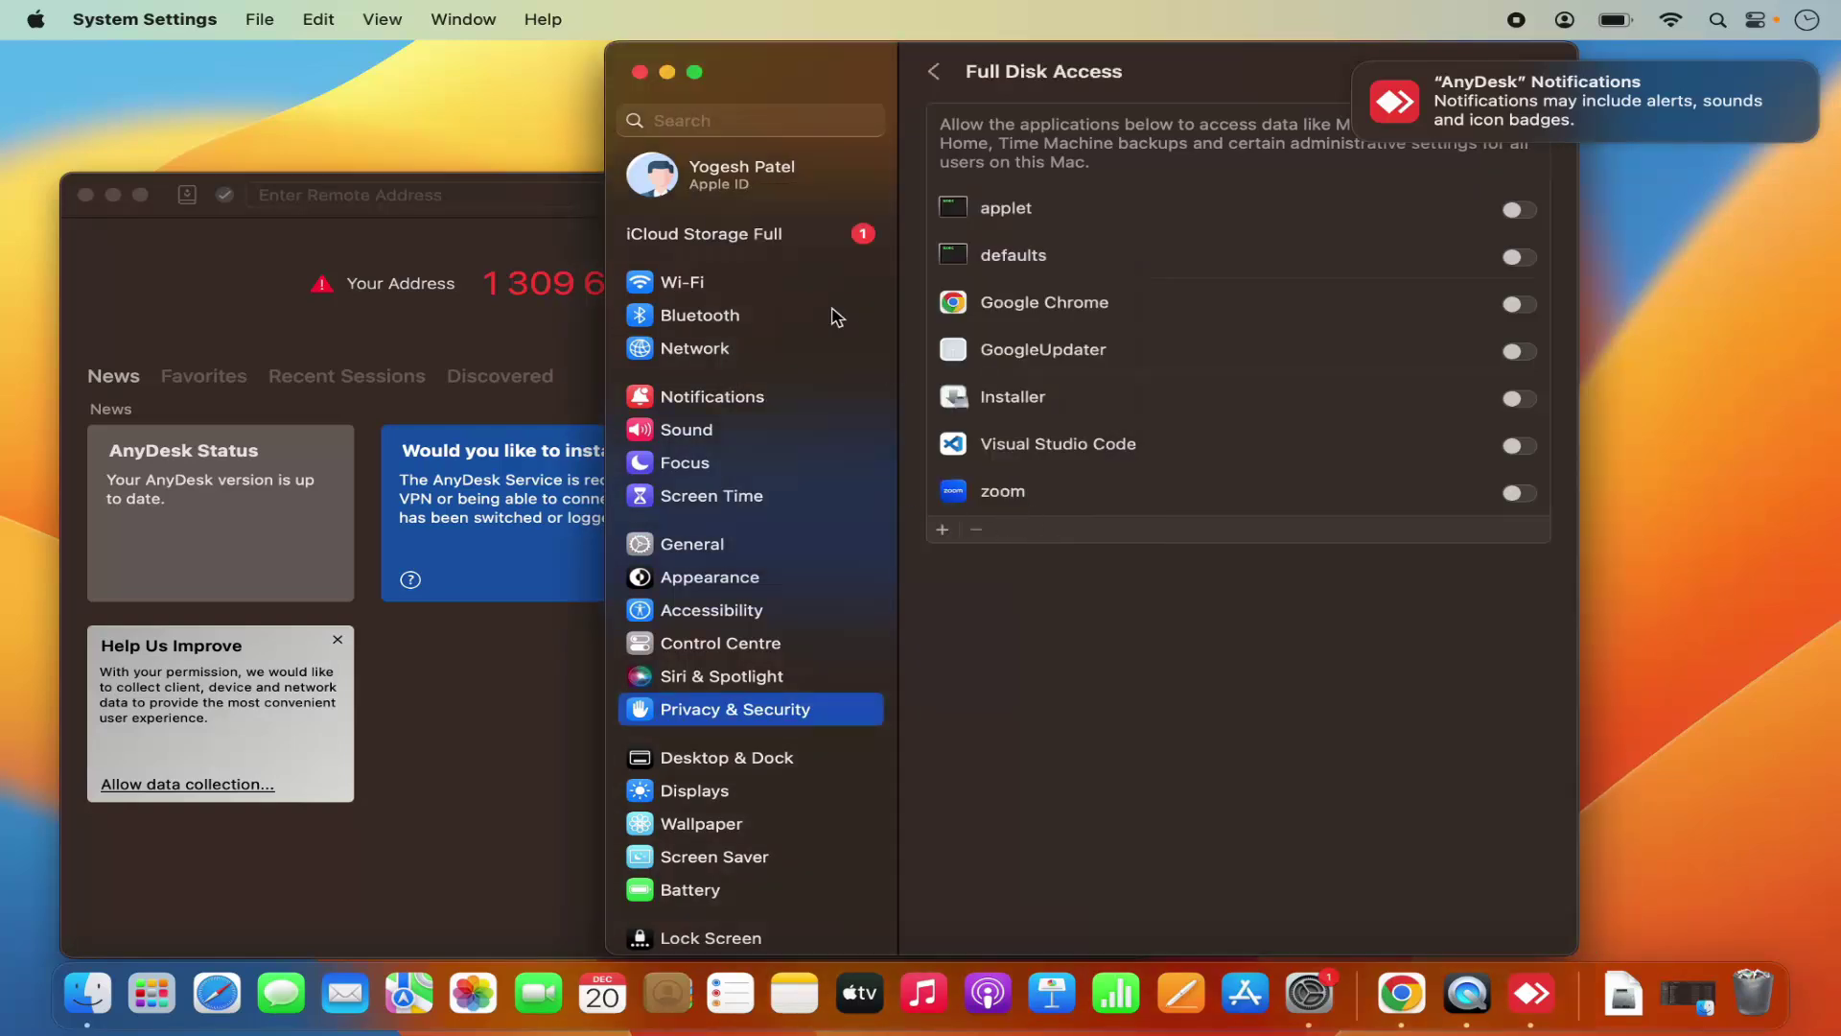
click(639, 72)
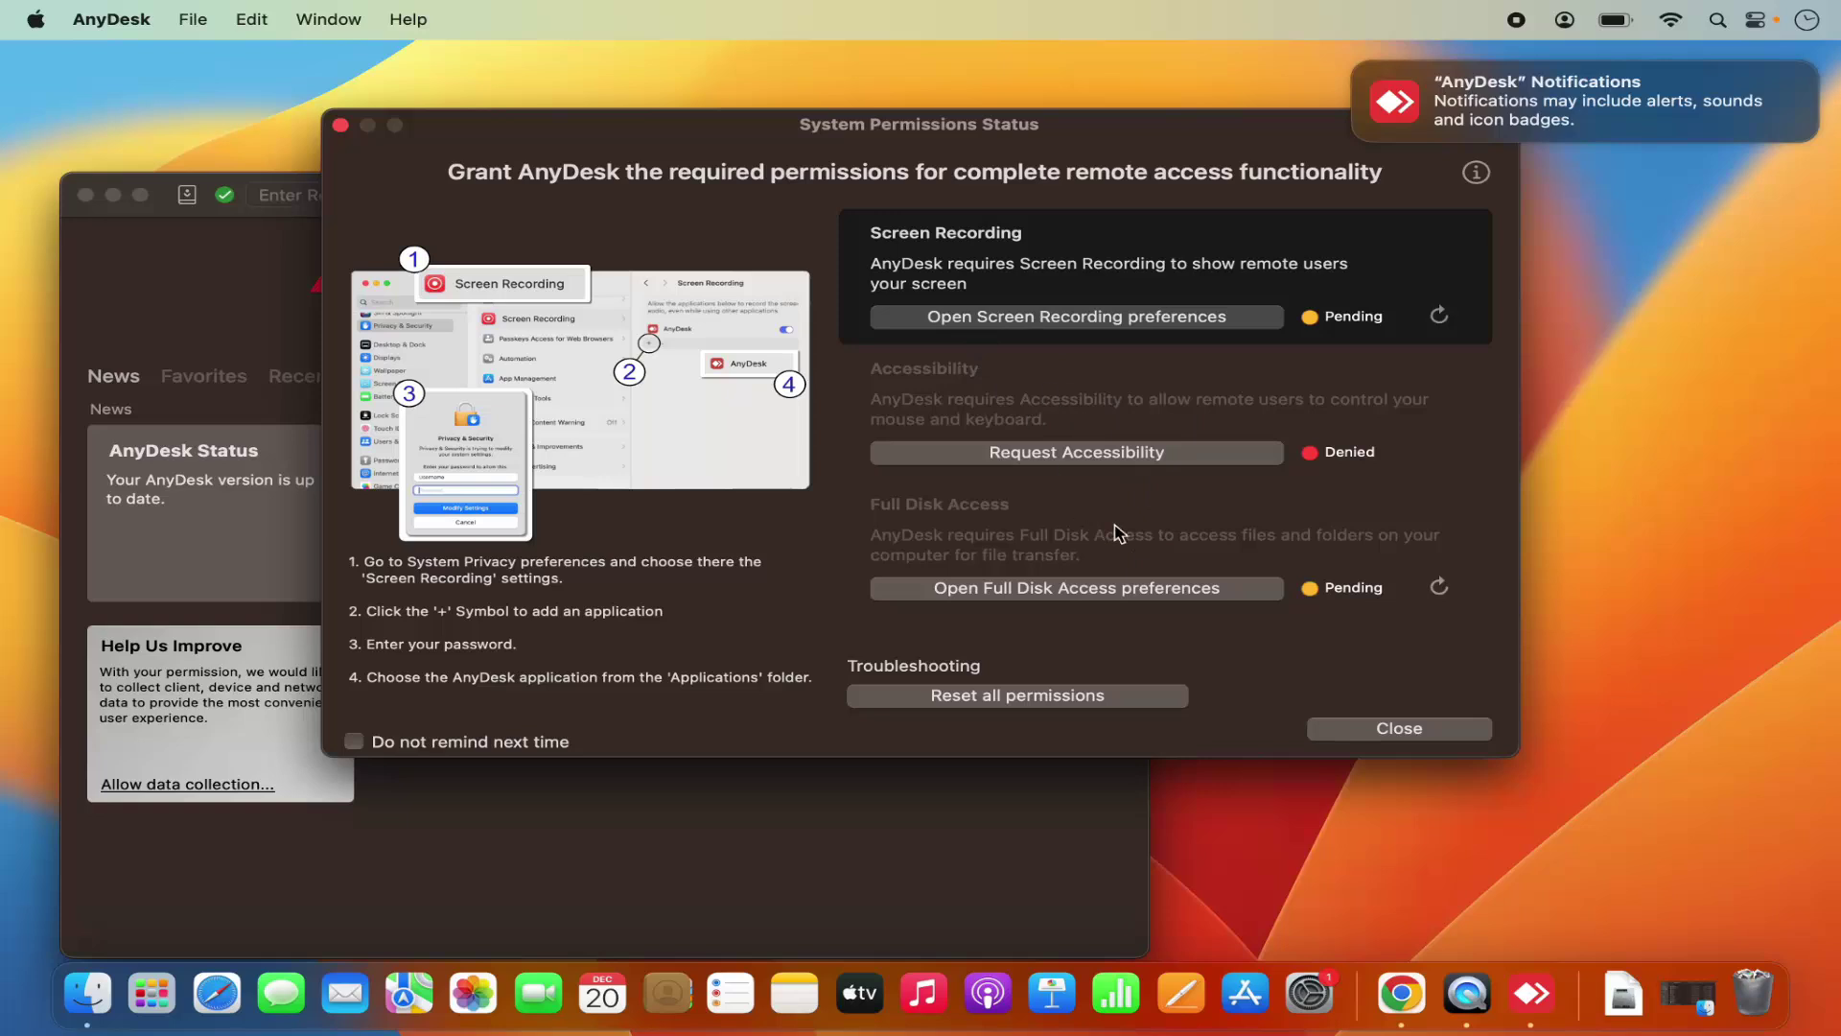
- Close the System Permissions Status dialog and centre the AnyDesk main window
click(926, 823)
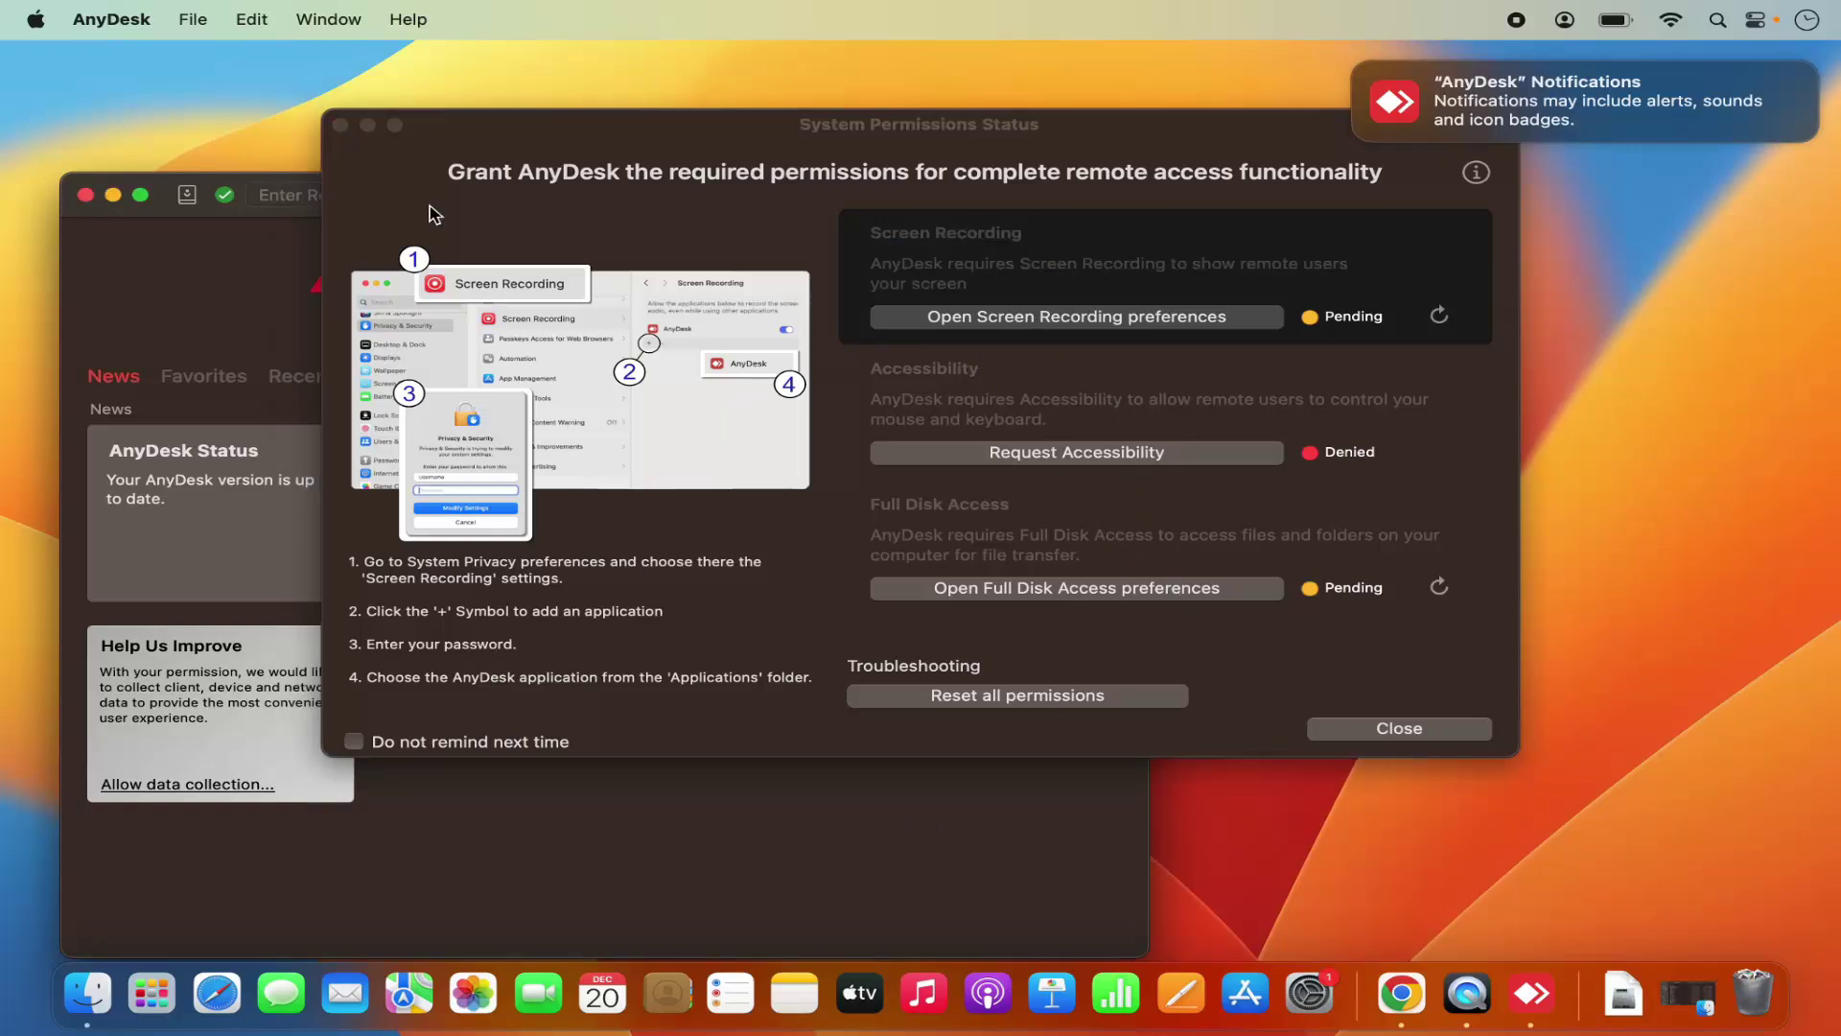
click(340, 125)
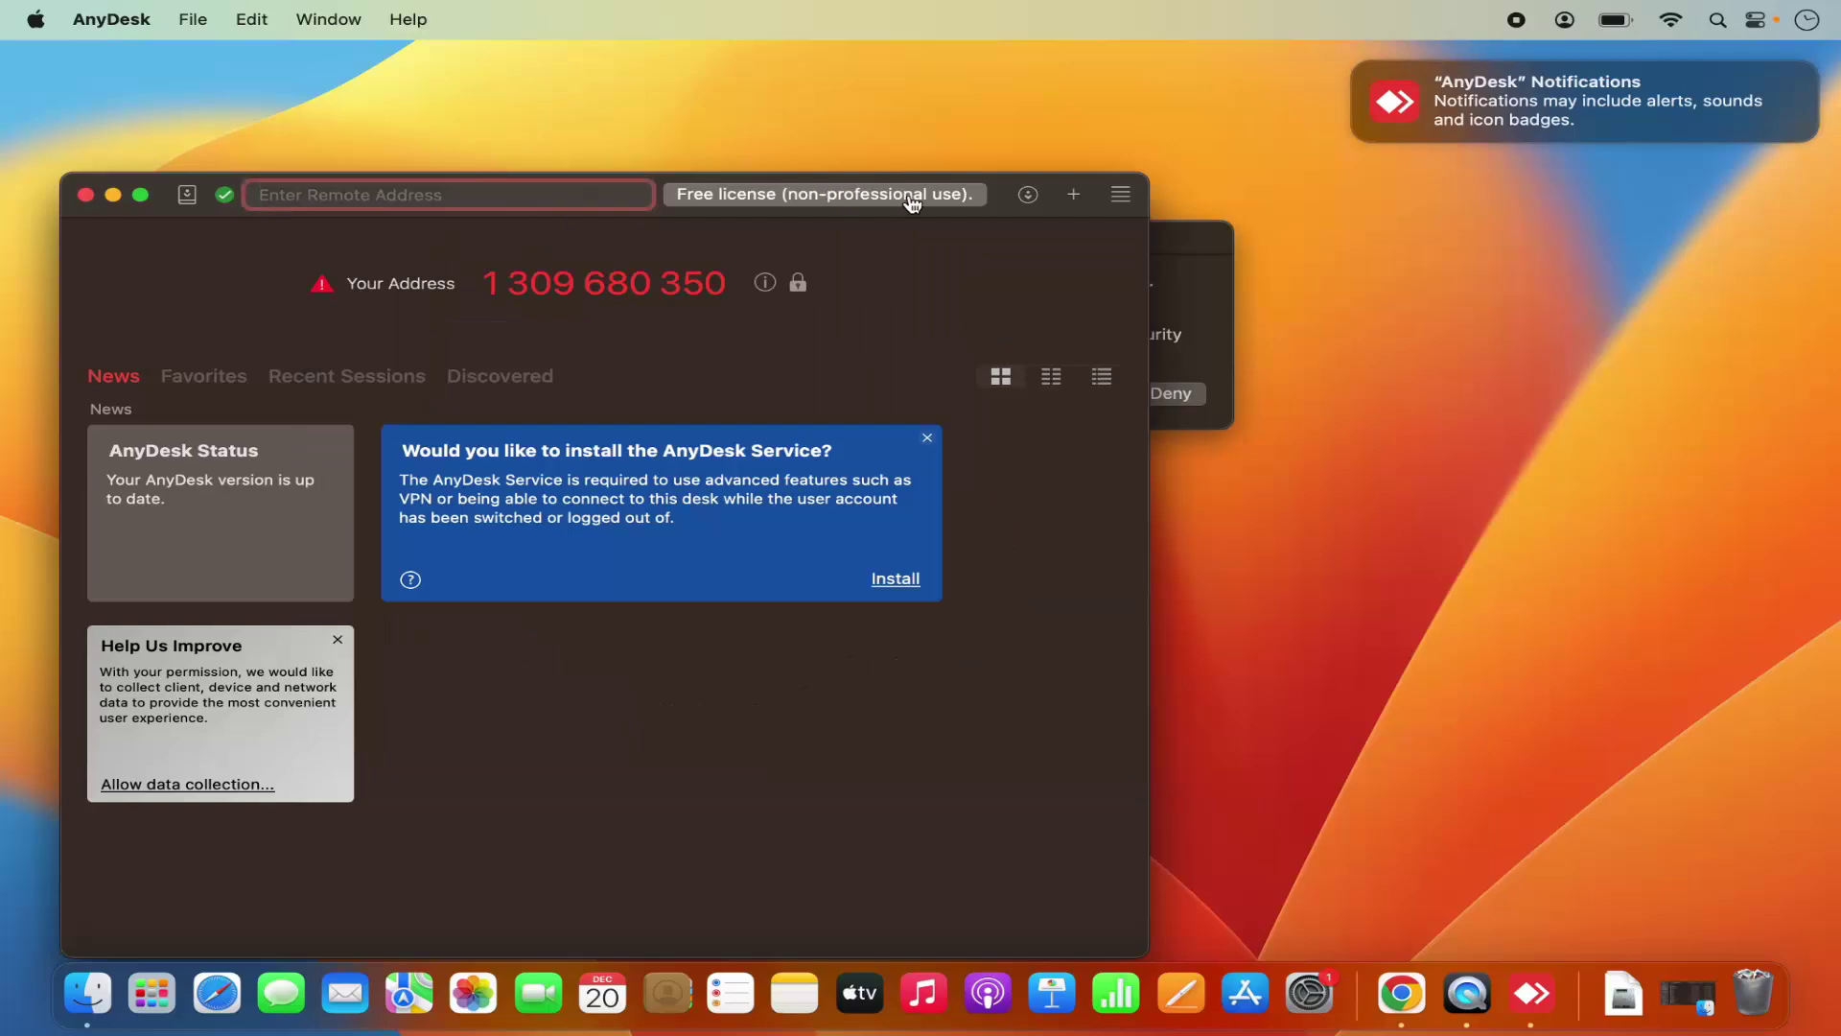
drag(1007, 205, 1345, 154)
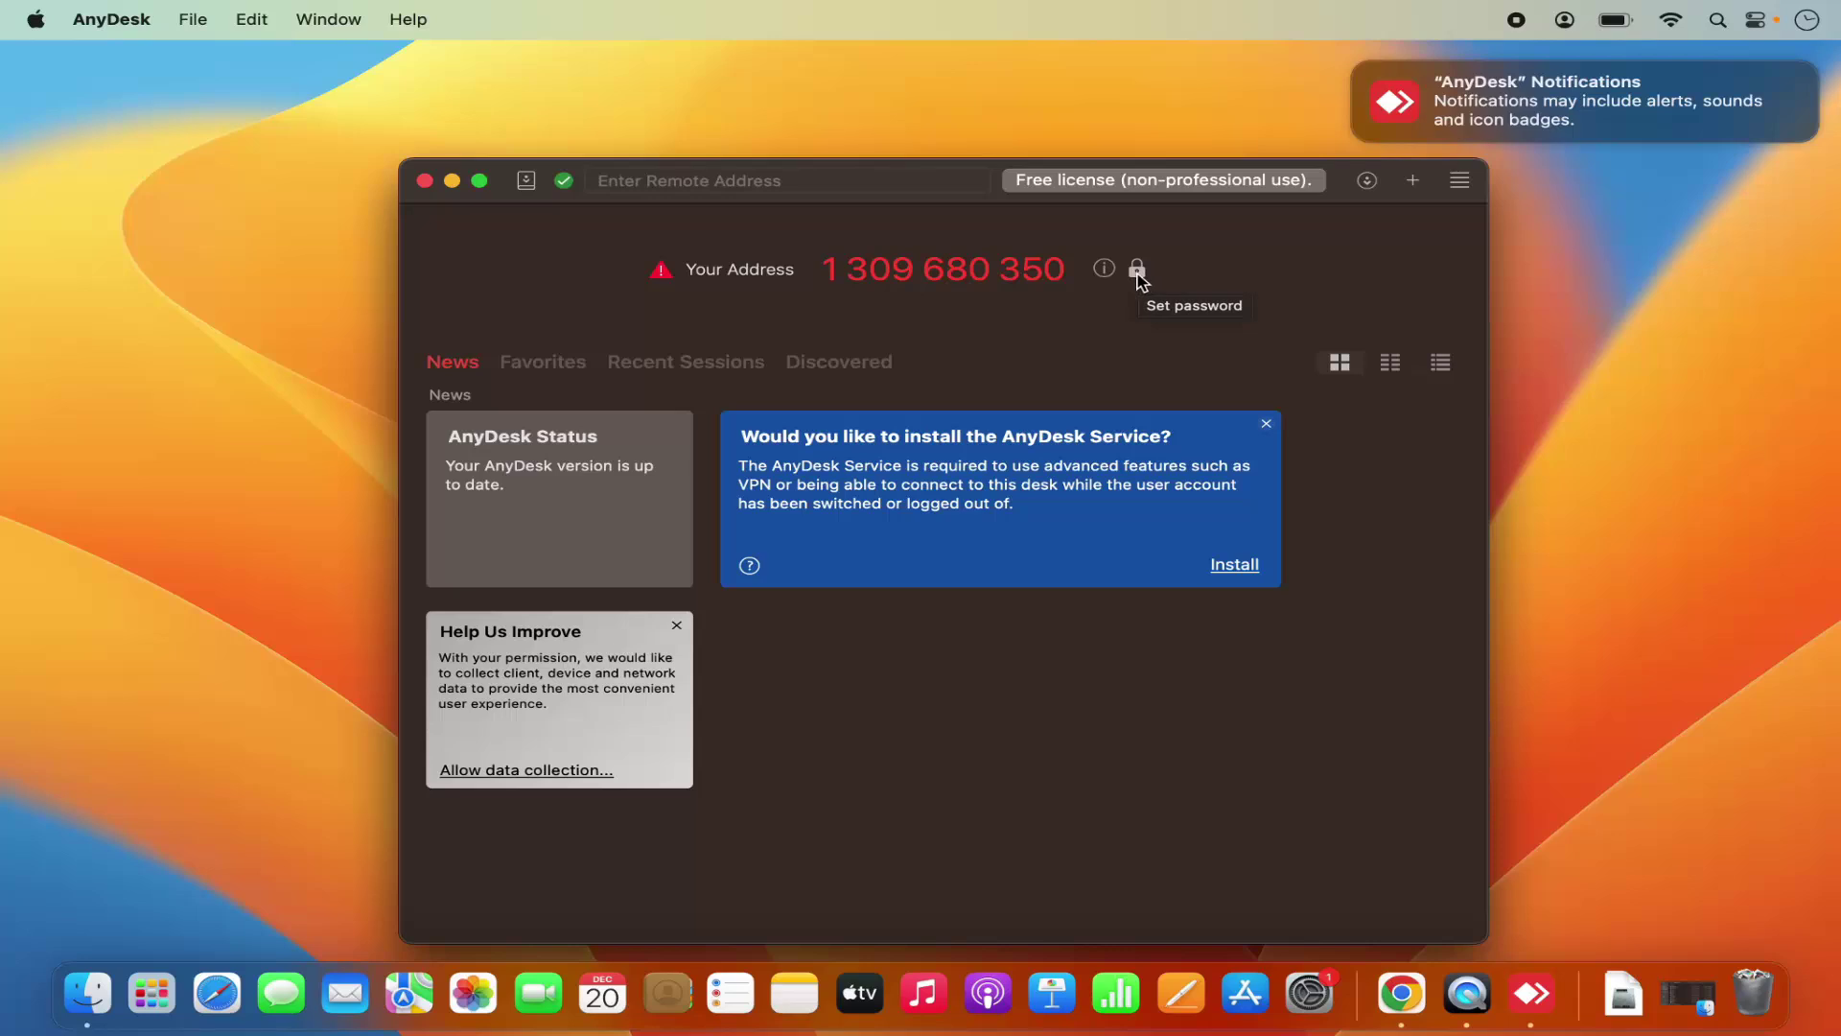
click(1138, 271)
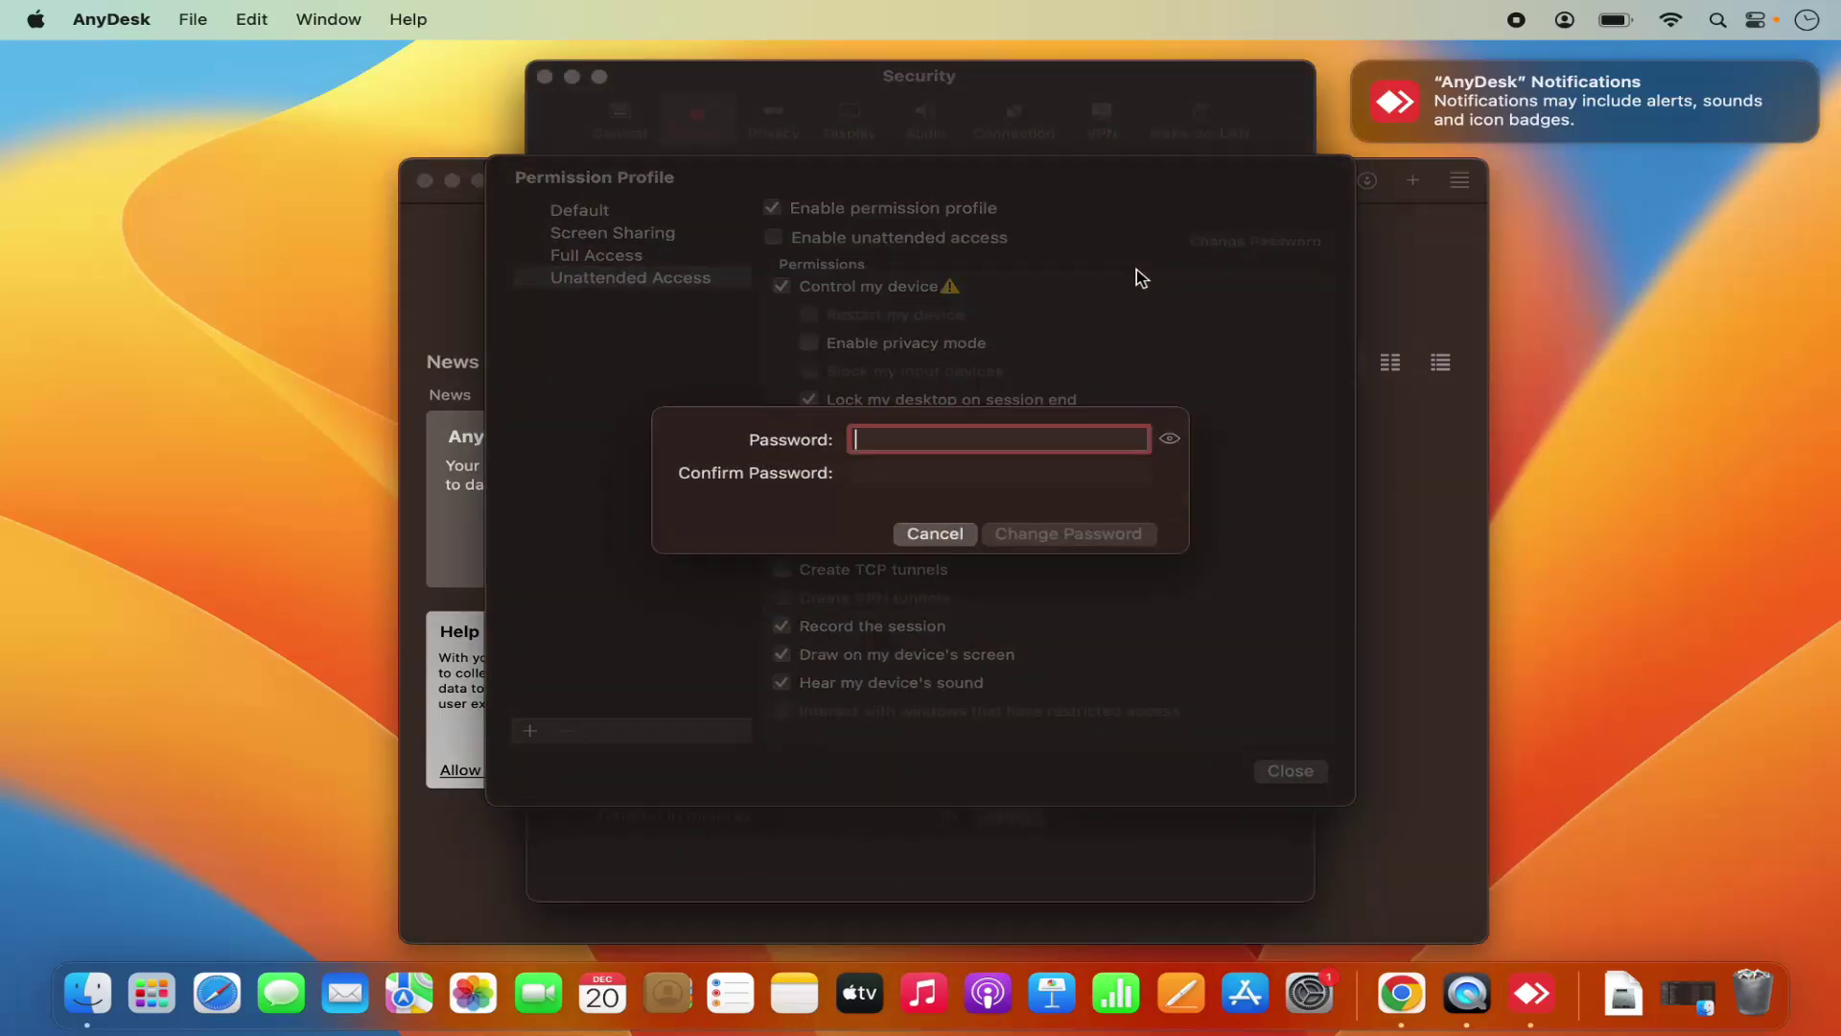
click(935, 534)
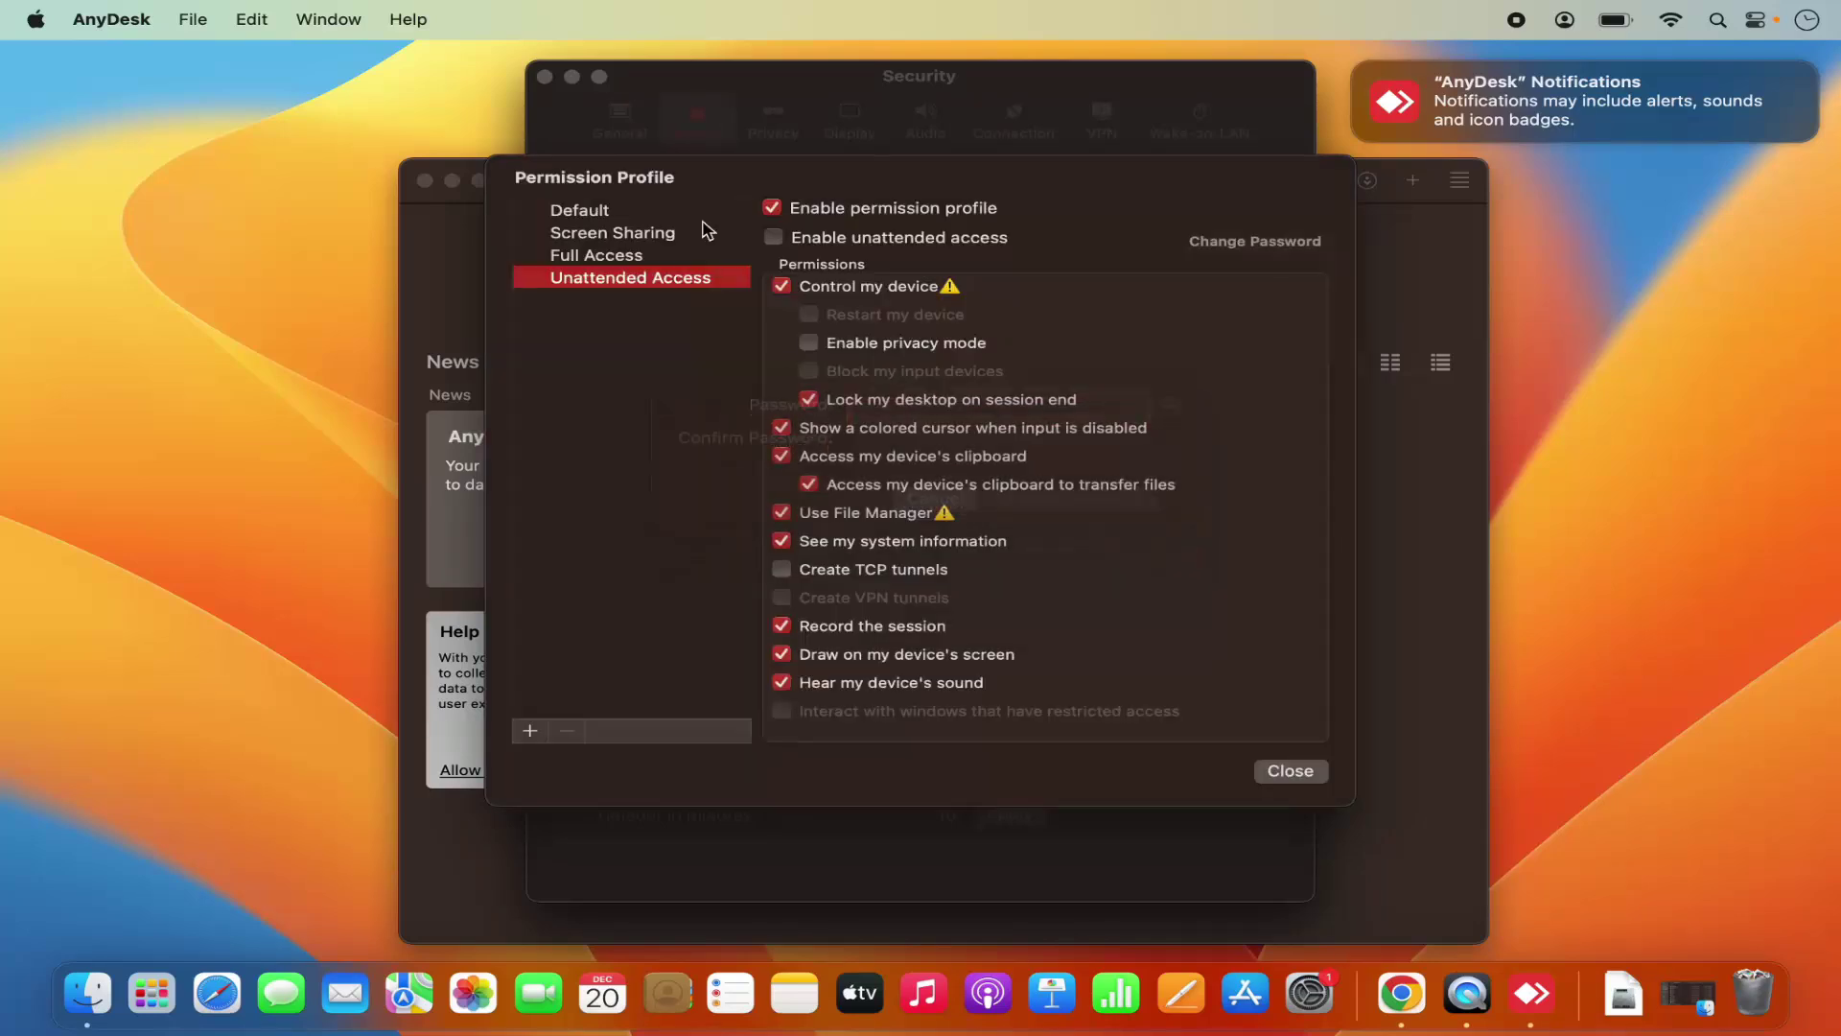
click(1288, 770)
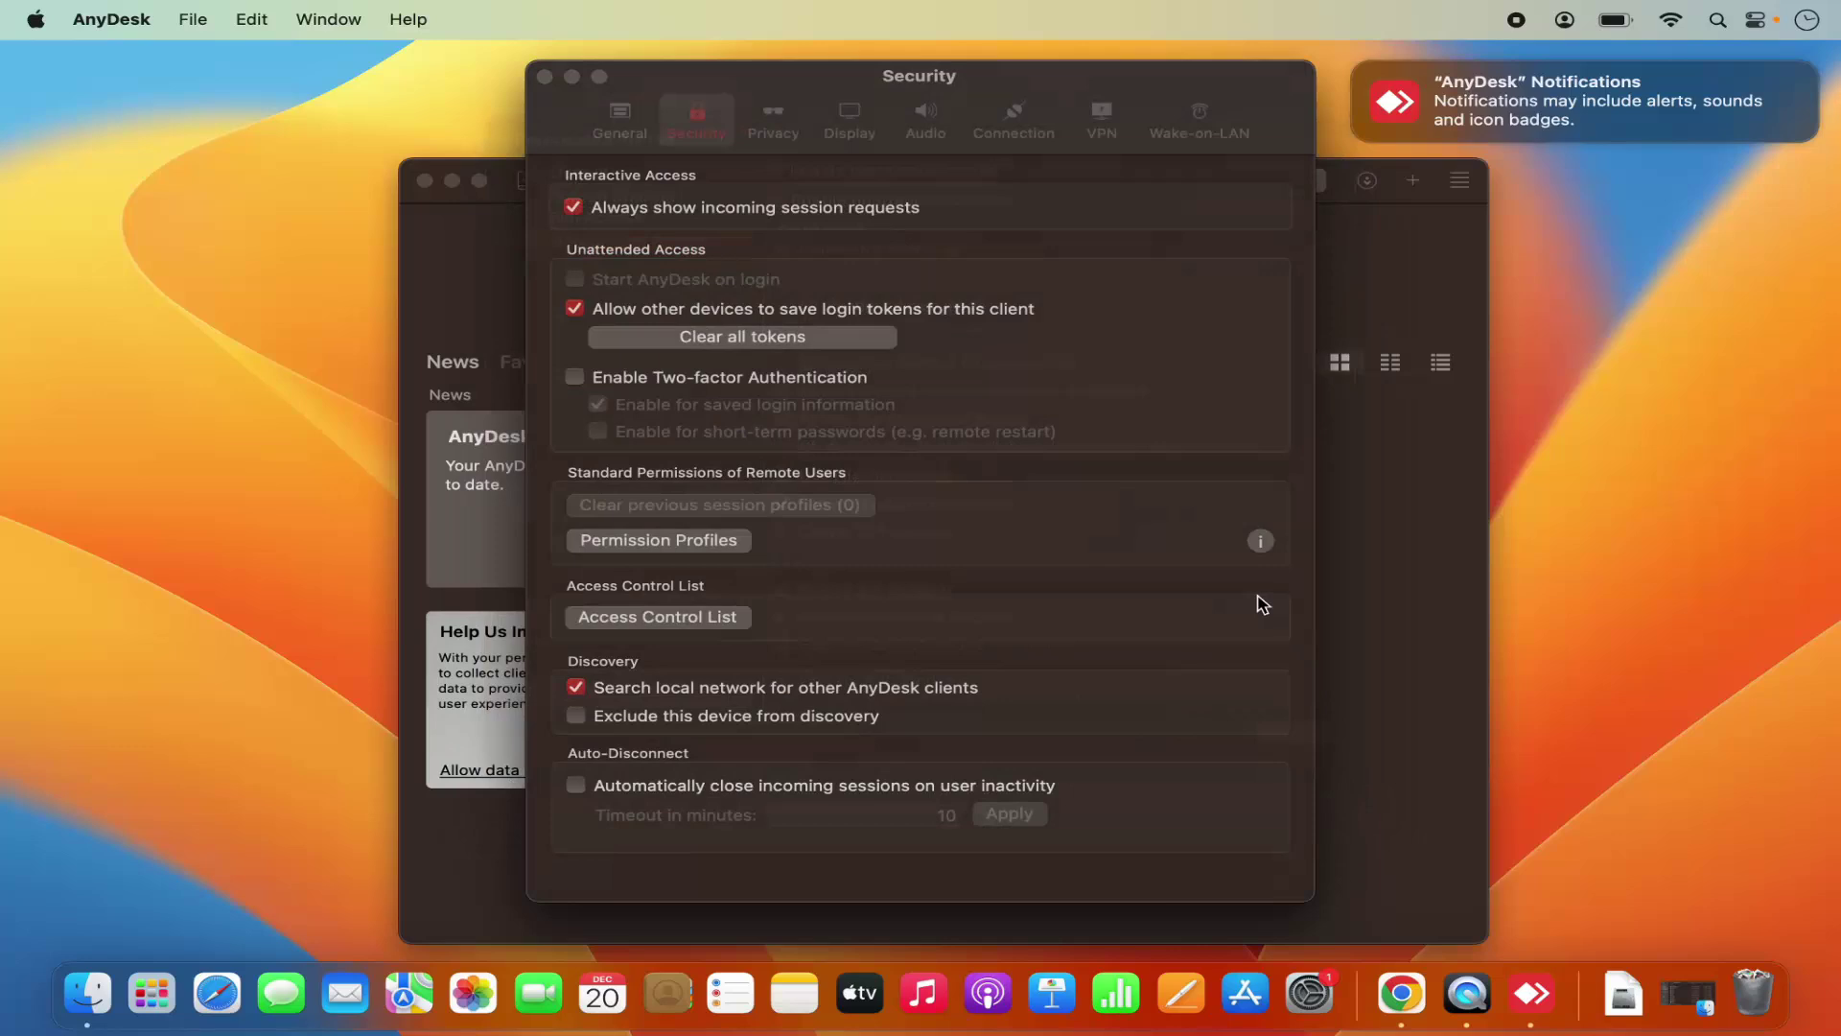
click(543, 77)
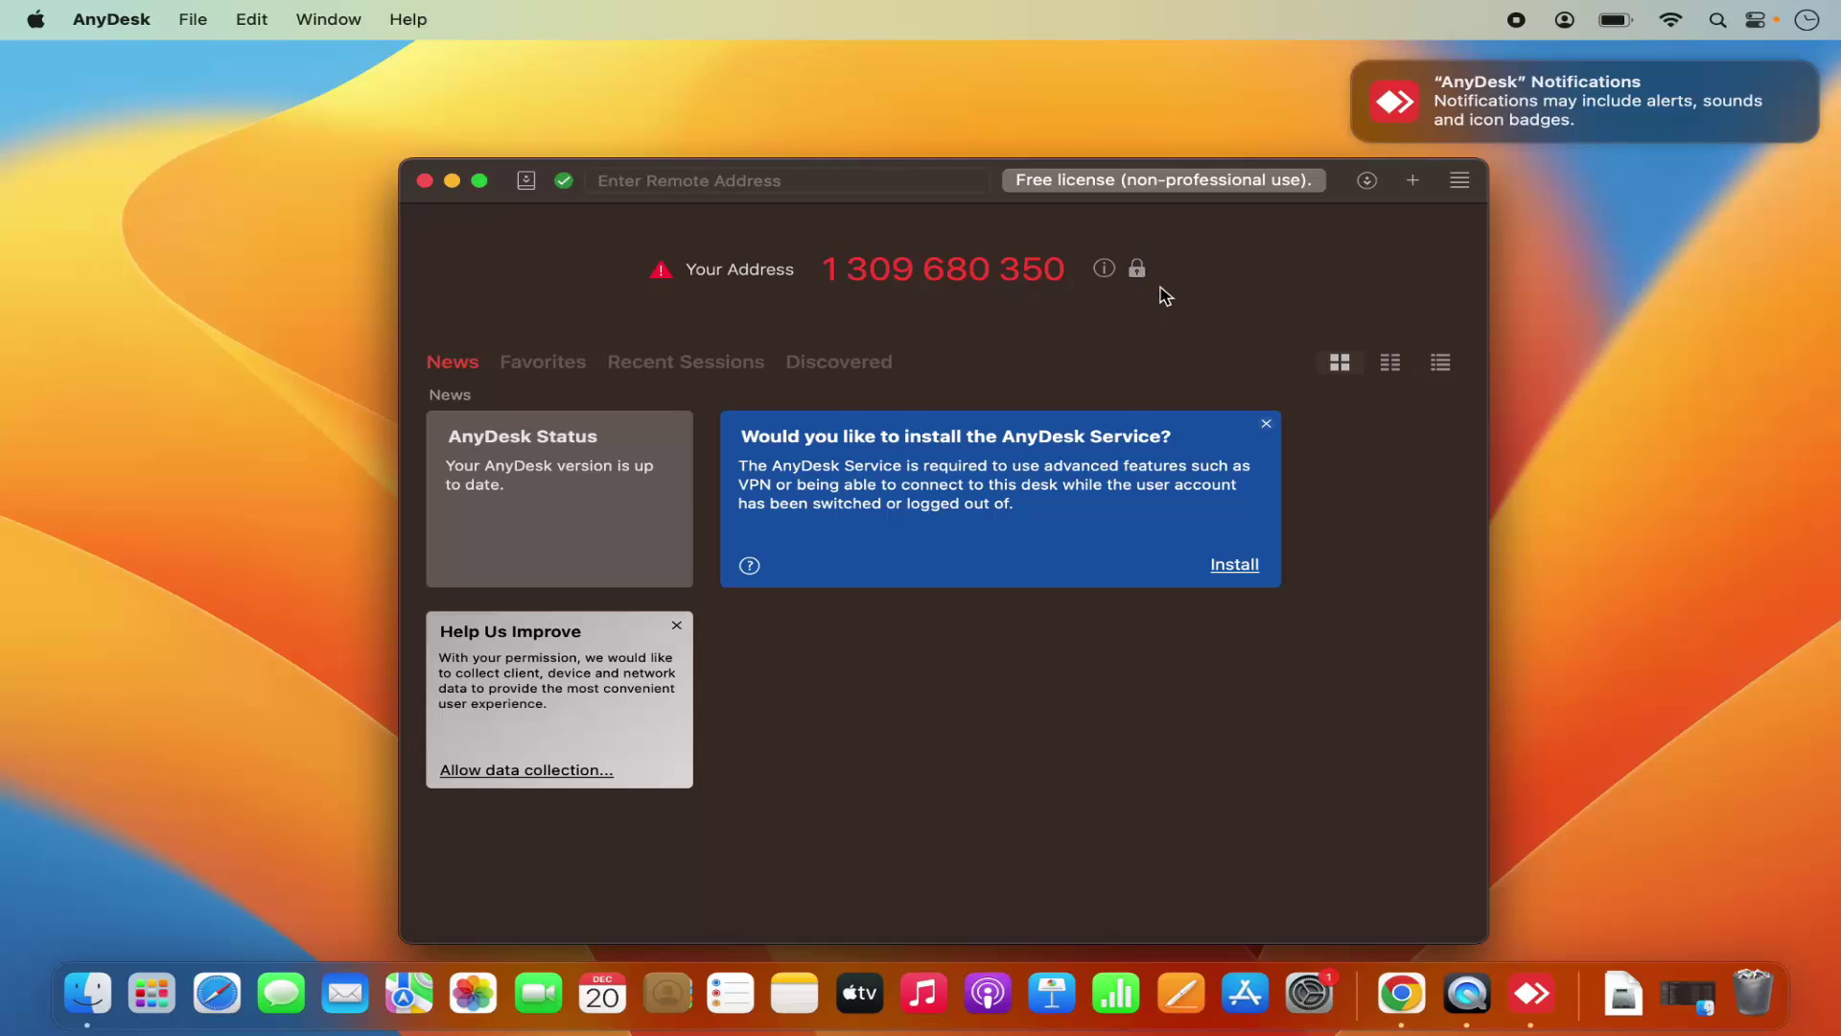
- Open AnyDesk Preferences and browse the Security, Privacy, Display, Audio and Connection panes
click(144, 22)
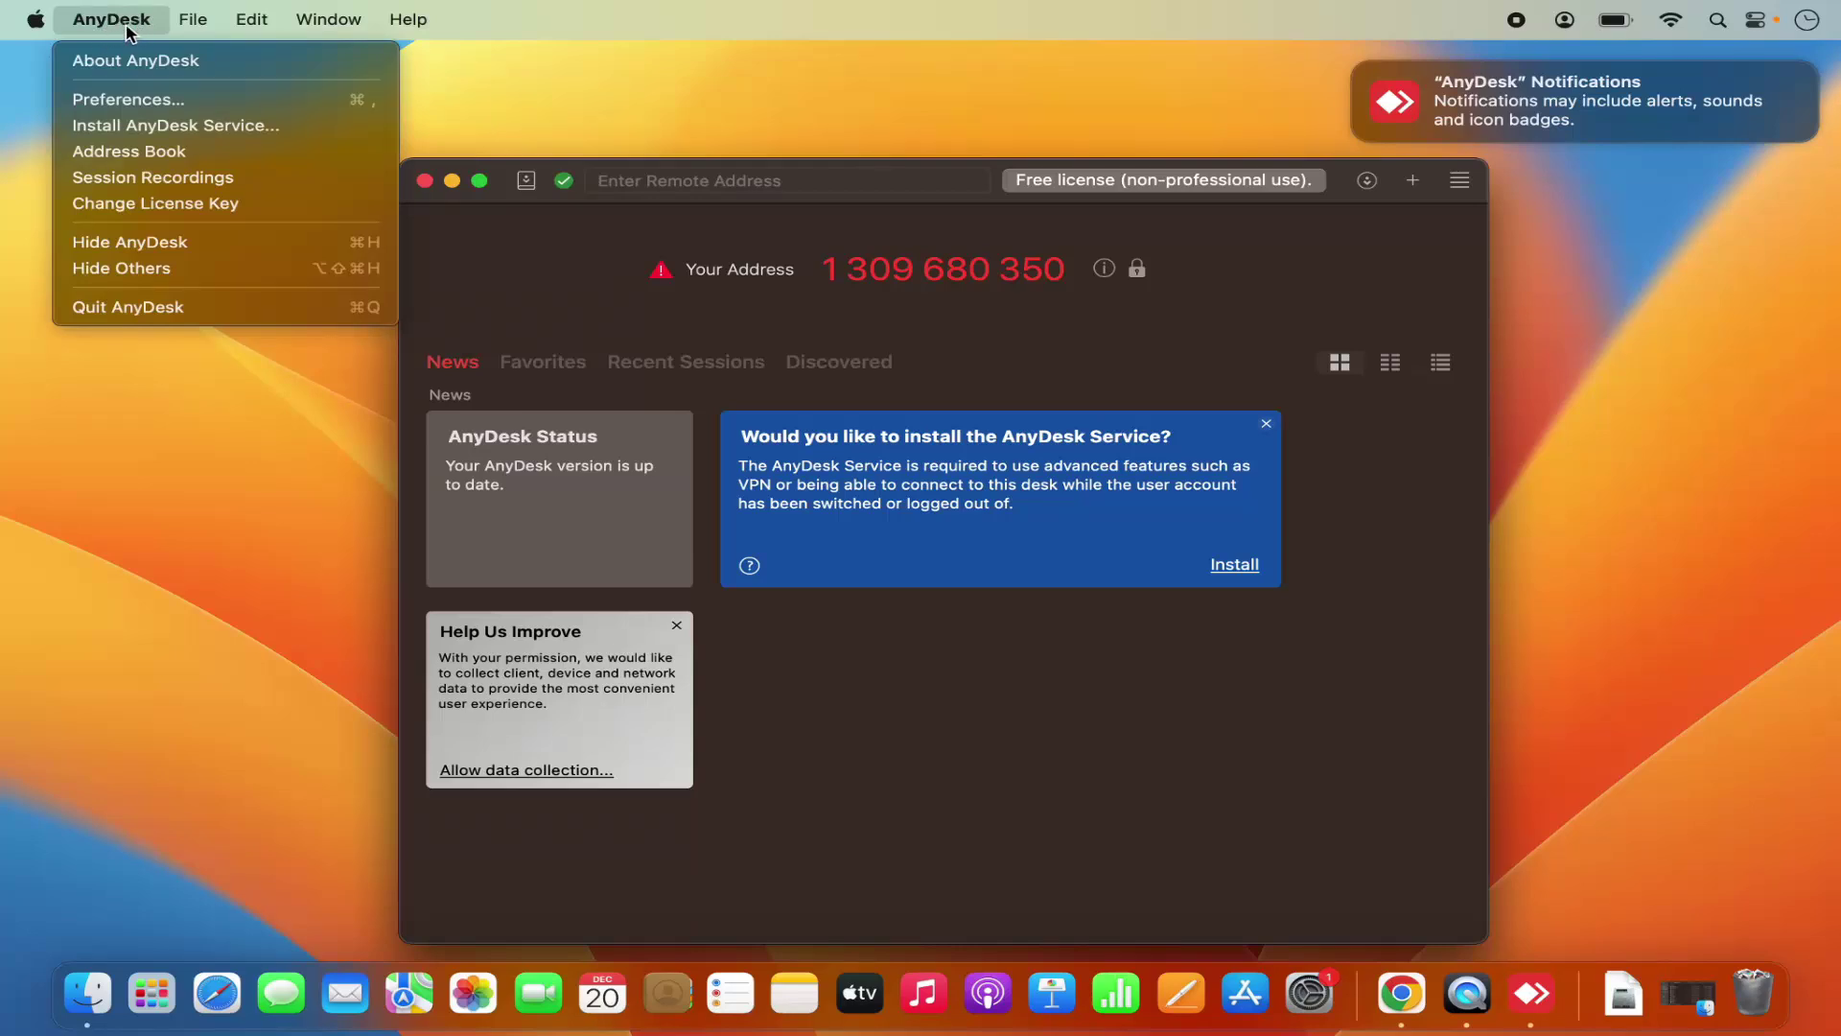
click(129, 100)
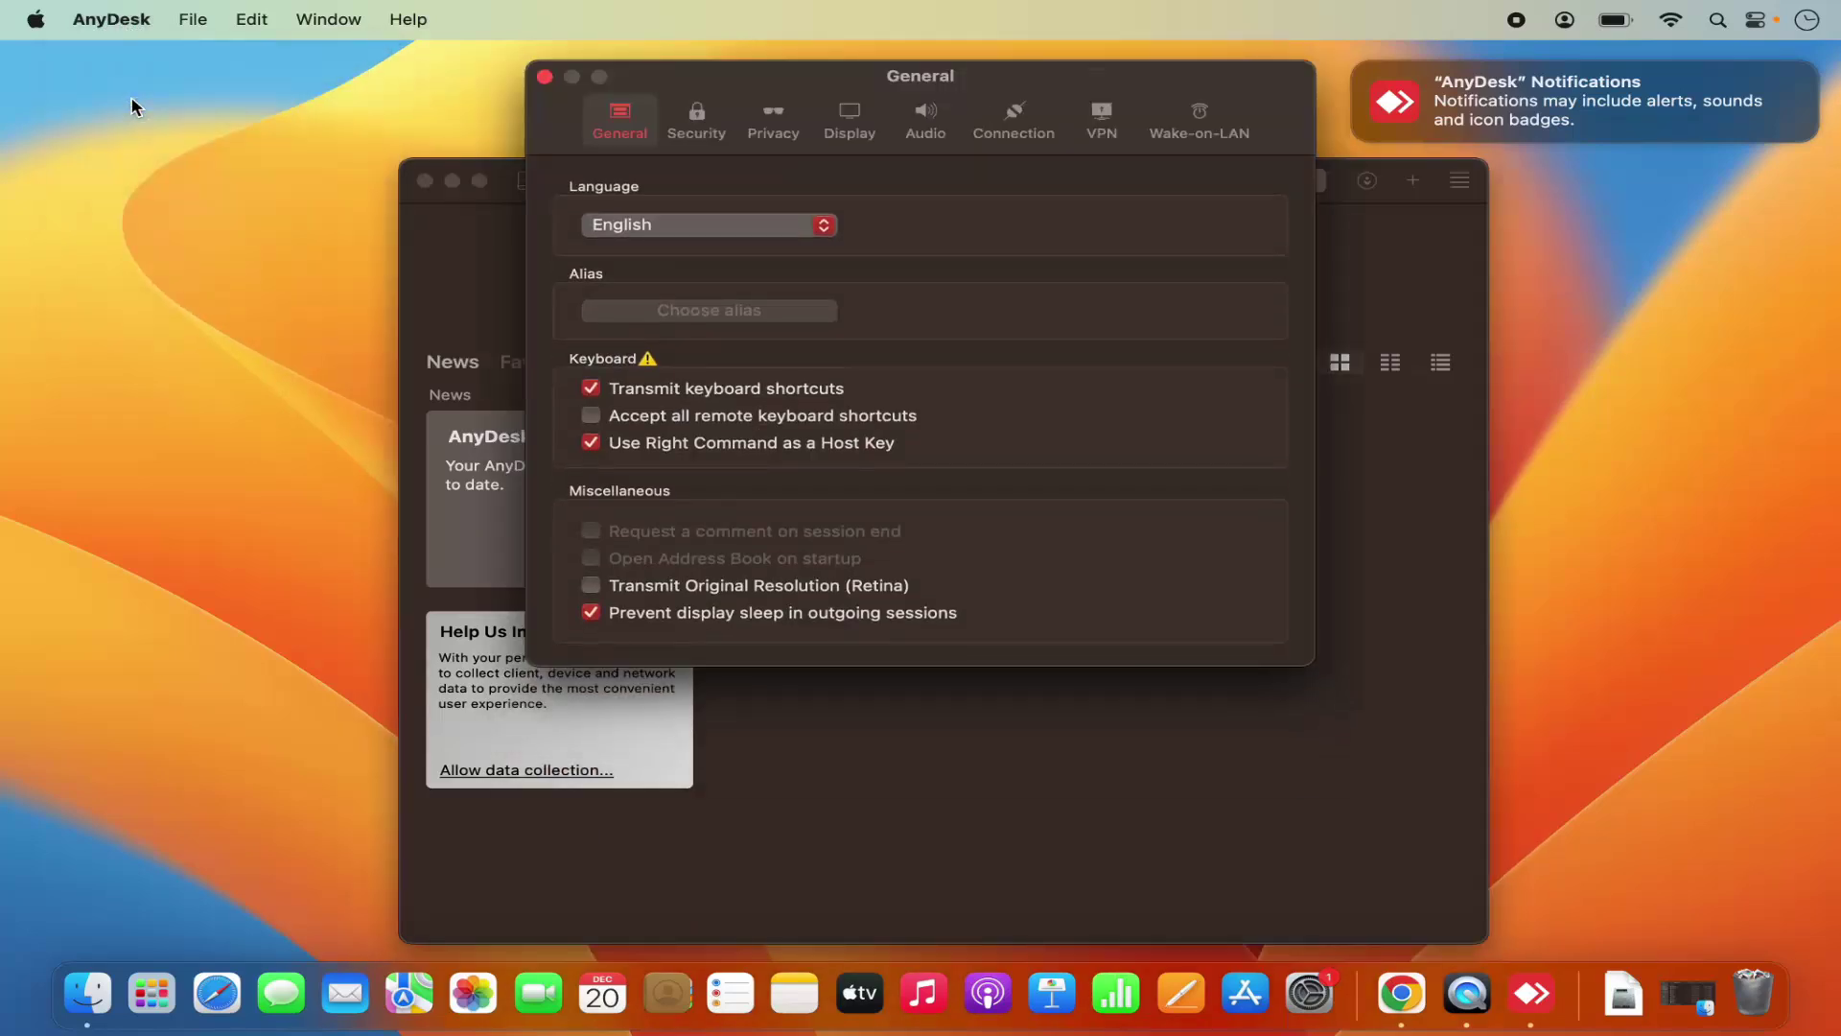
click(679, 135)
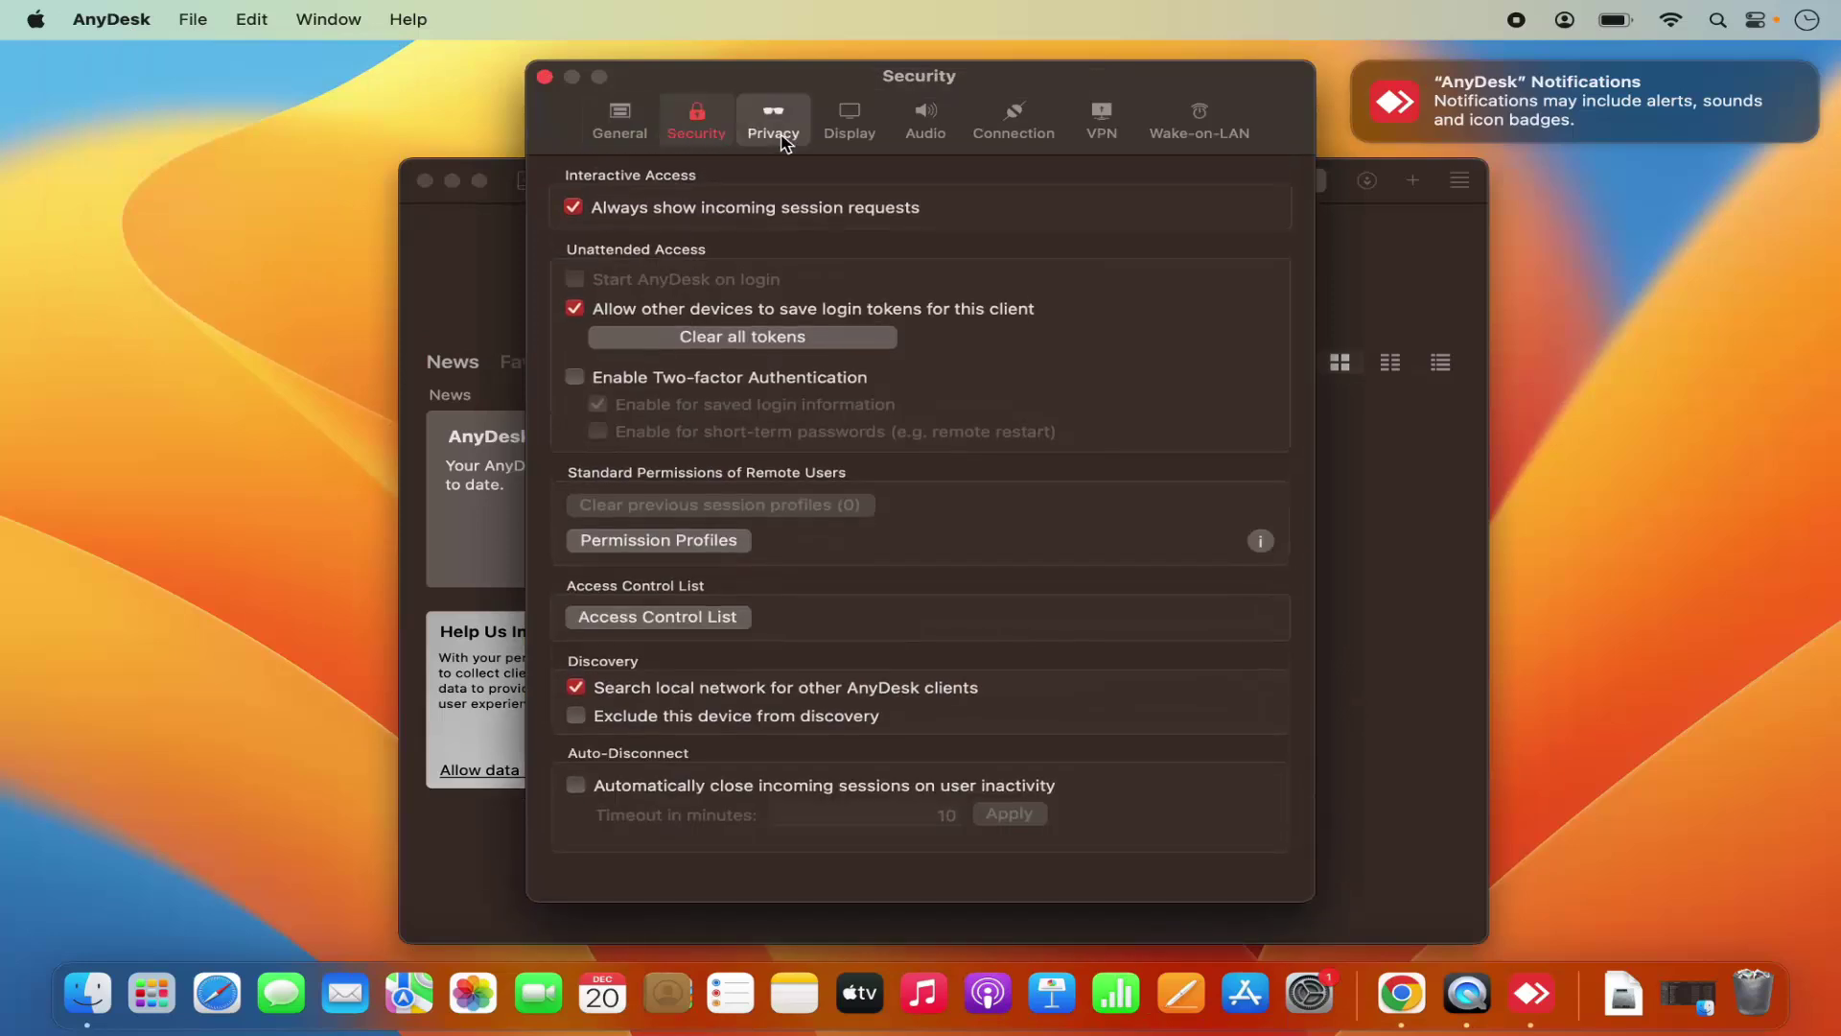
click(772, 129)
click(850, 134)
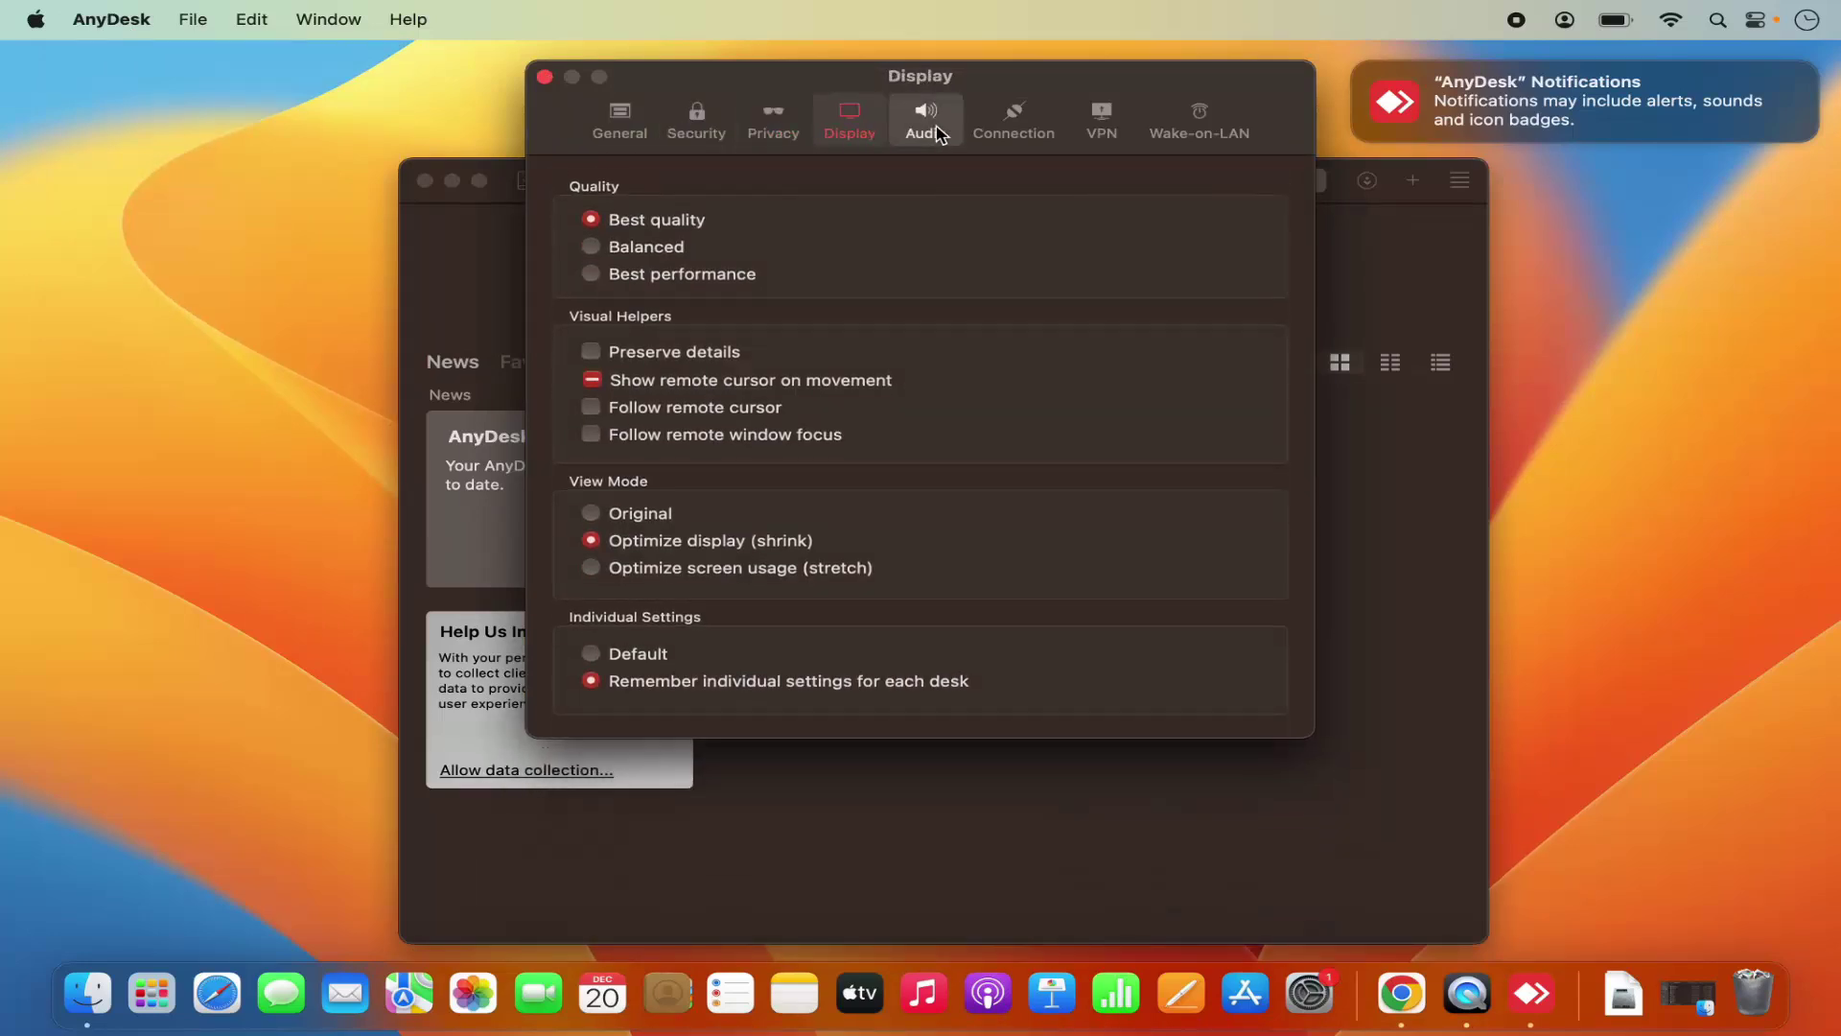
click(926, 130)
click(1009, 134)
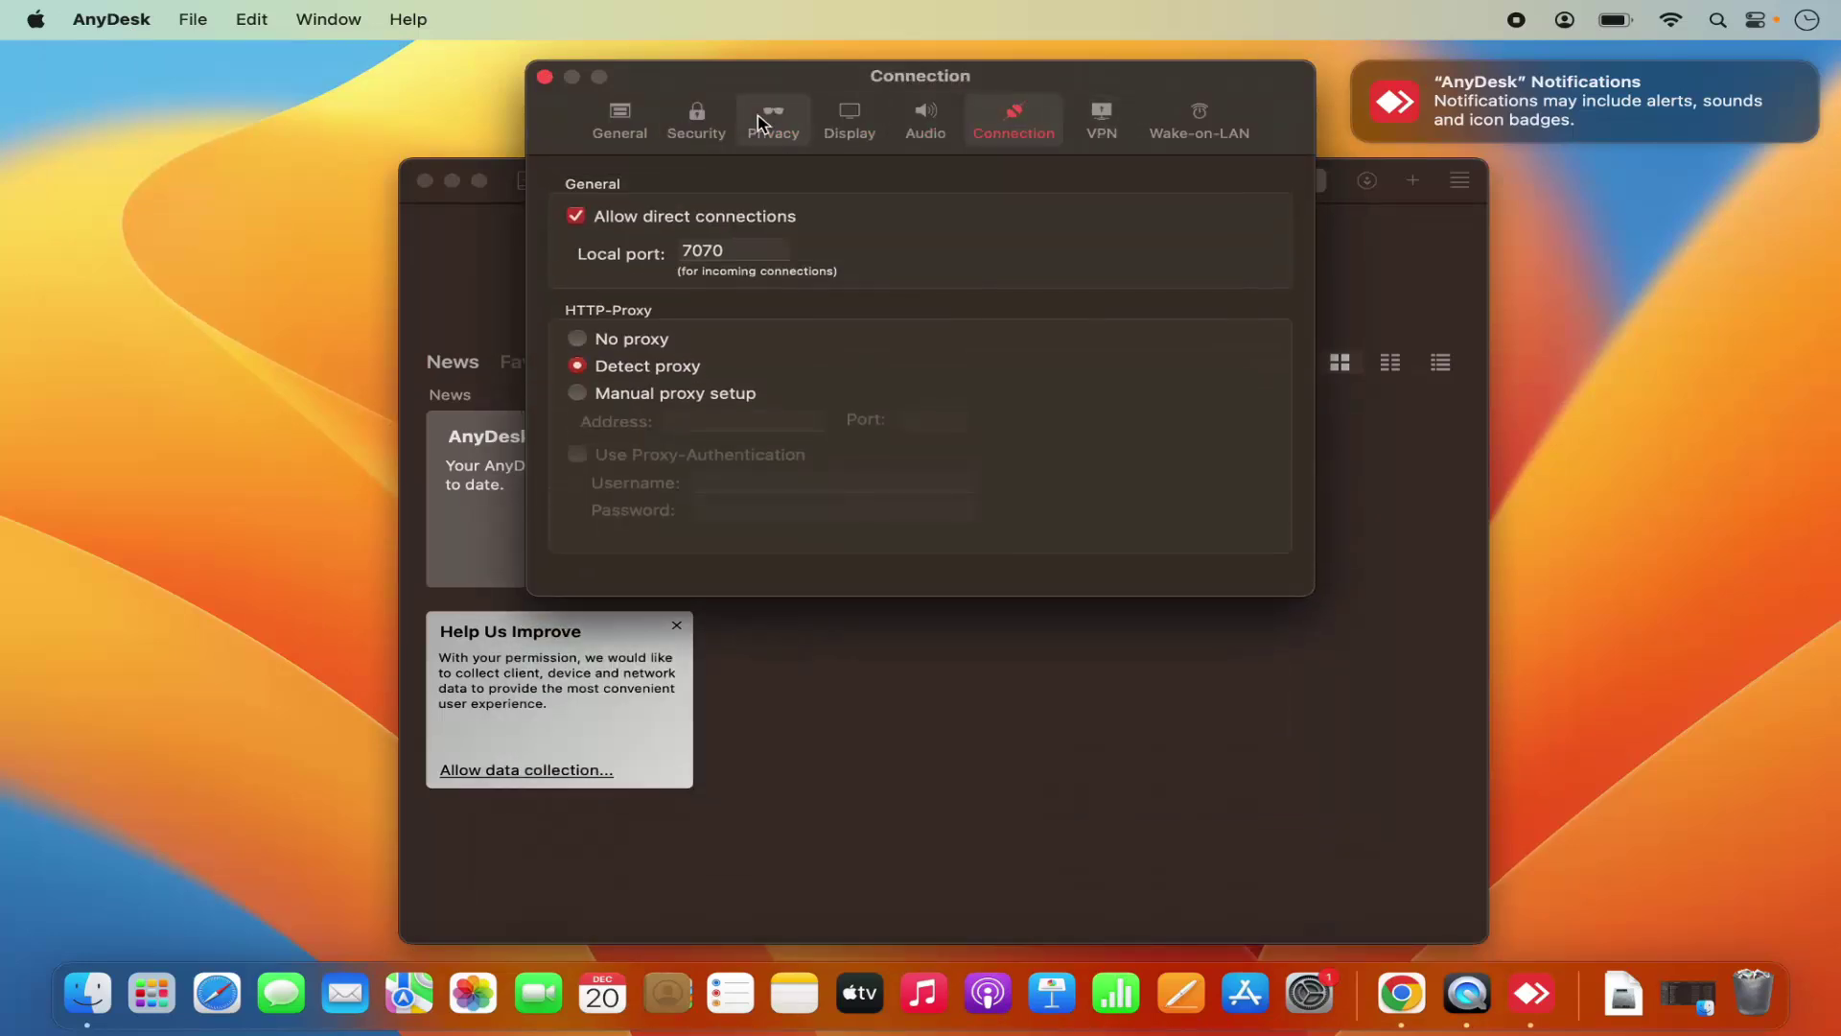
- Revisit the General, Security, Privacy and Display panes, ending on Audio
click(614, 132)
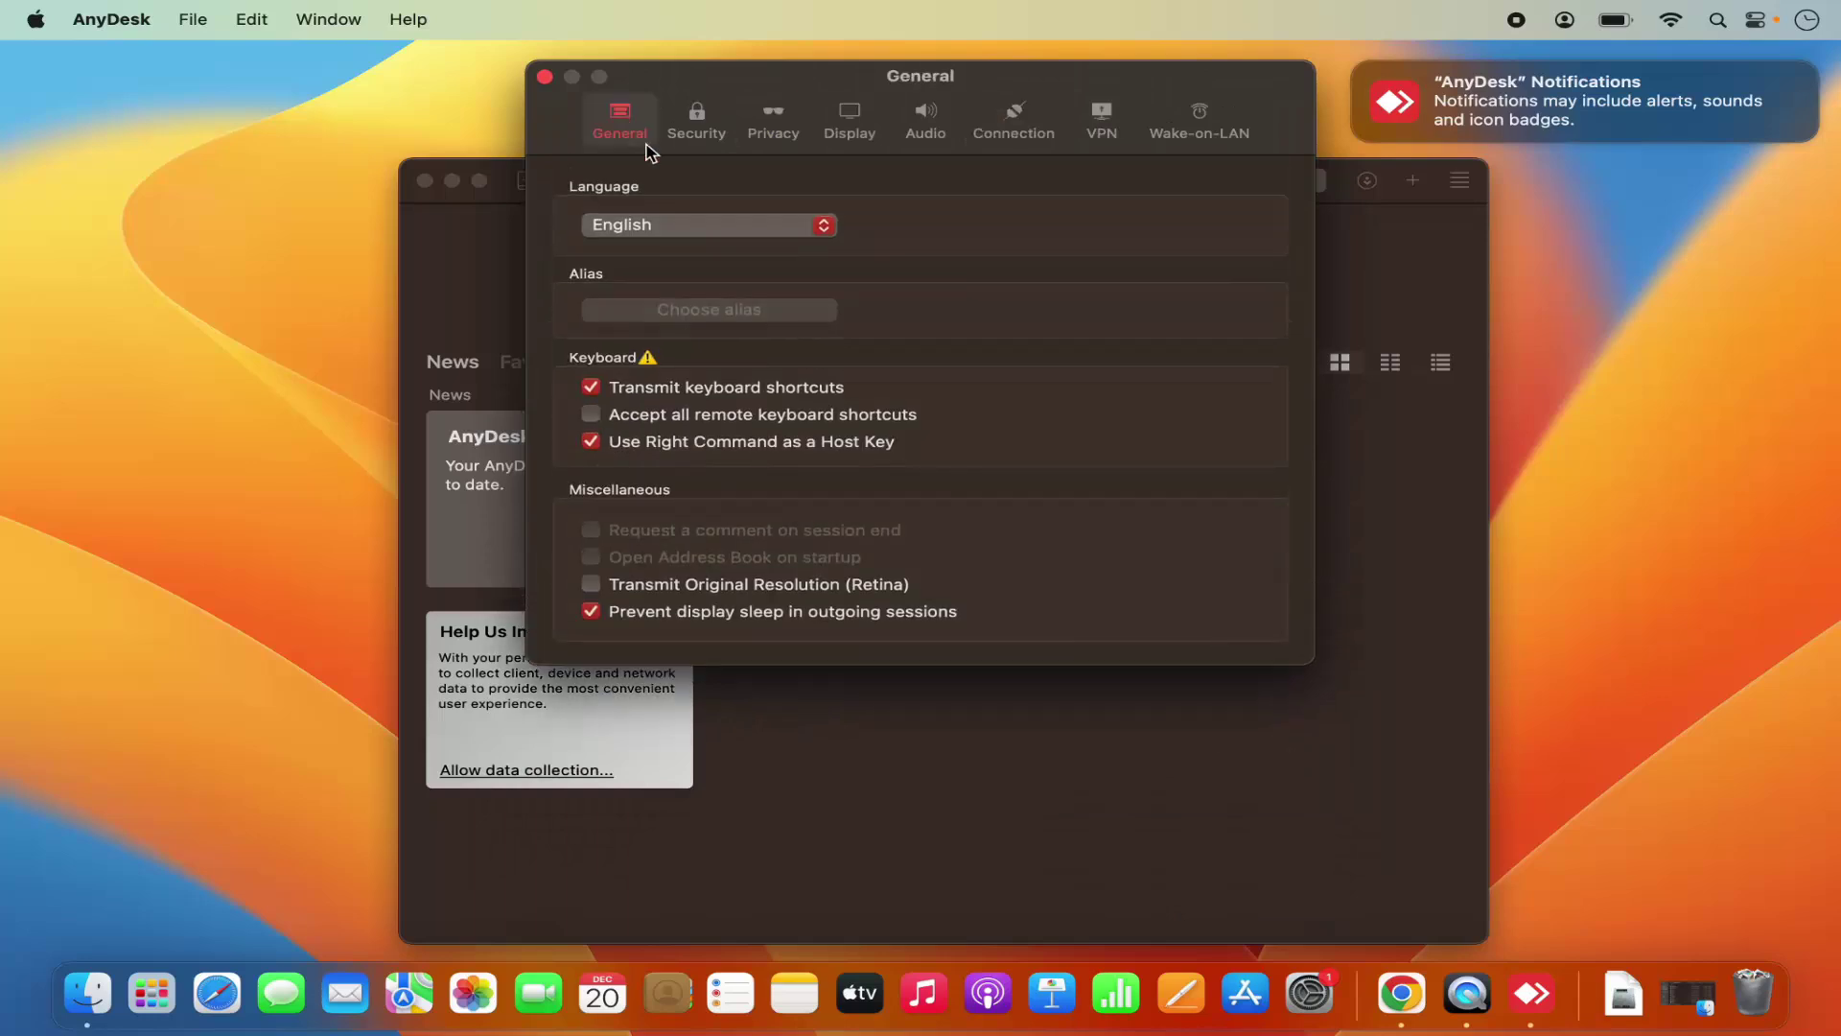
click(705, 131)
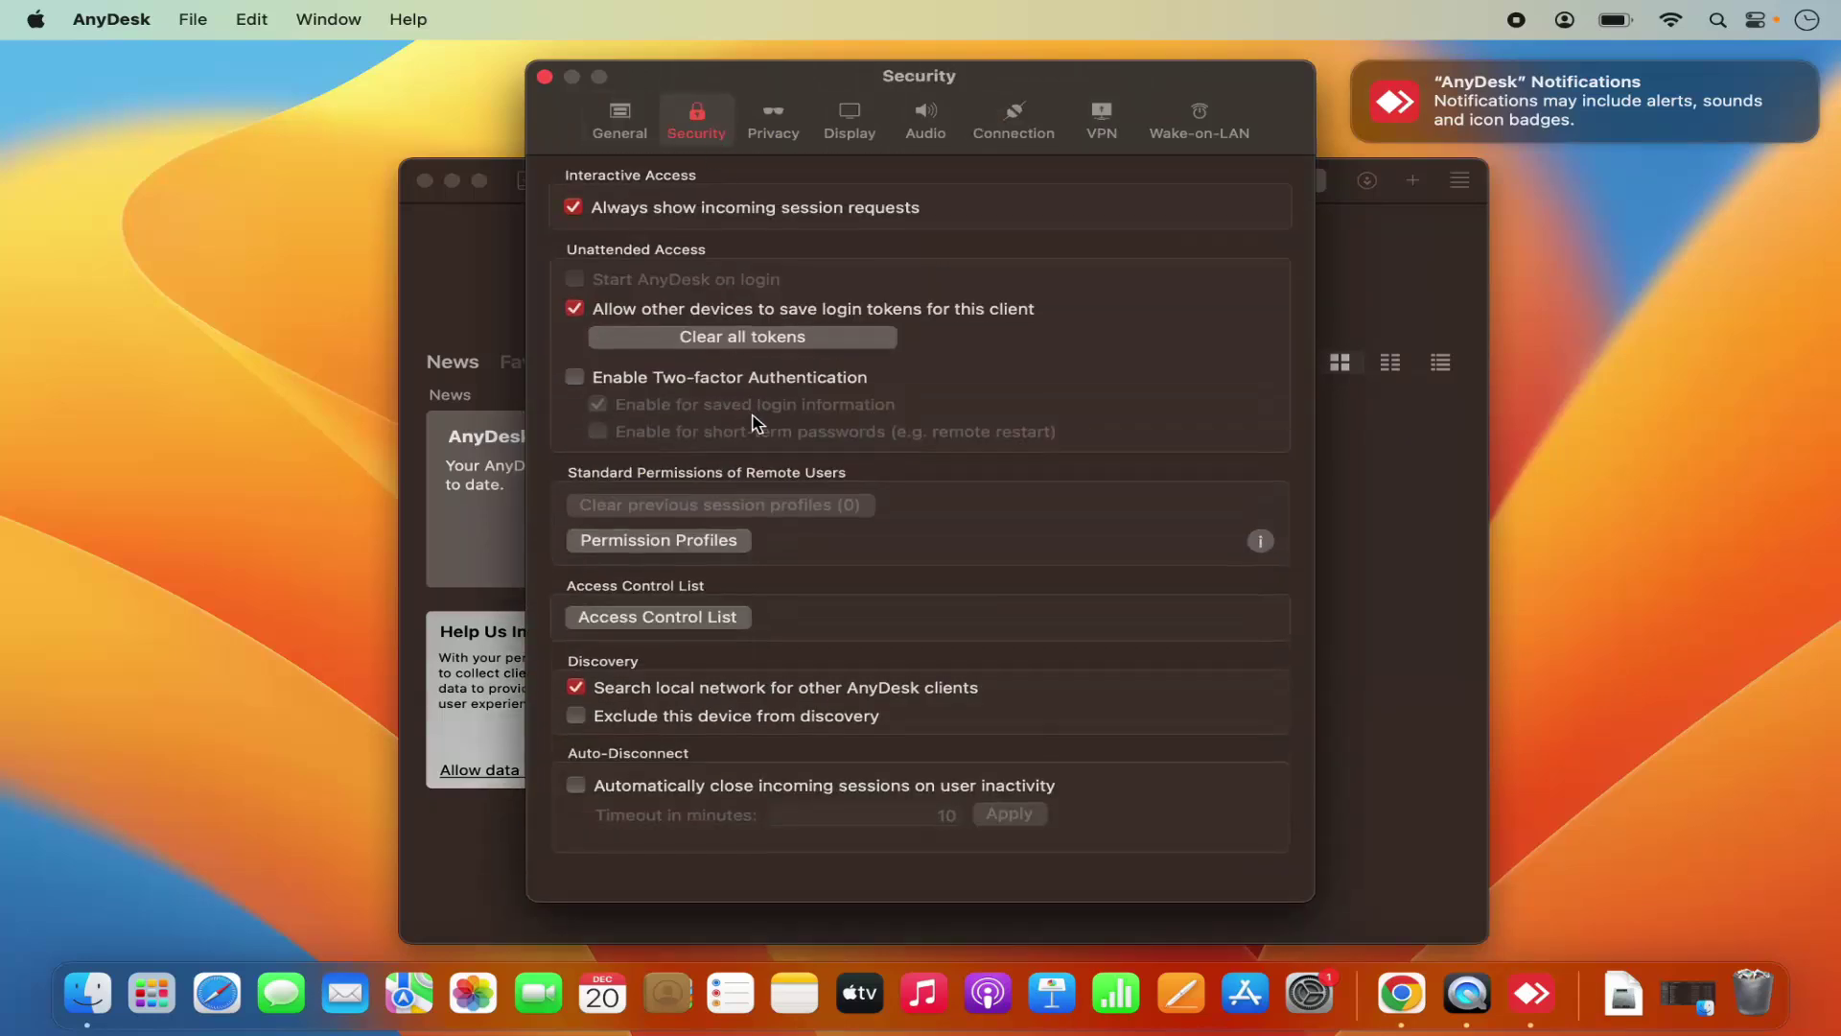
click(765, 130)
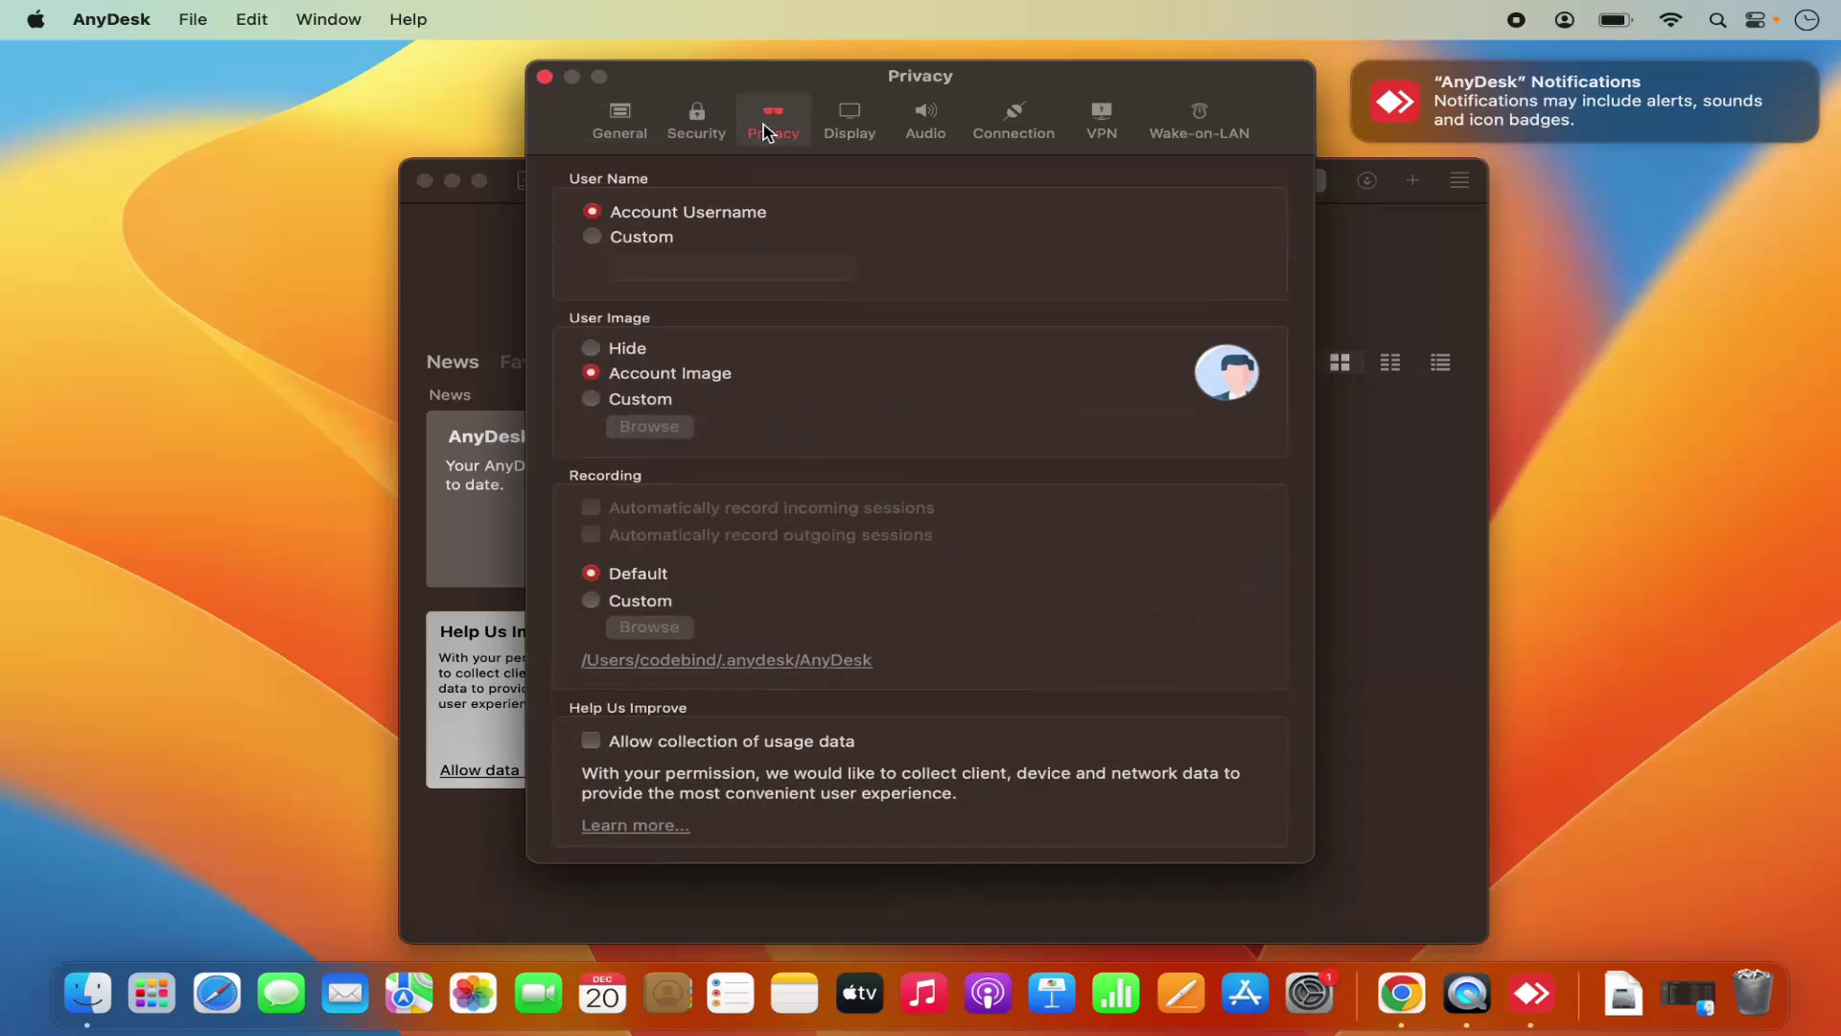
click(848, 123)
click(926, 123)
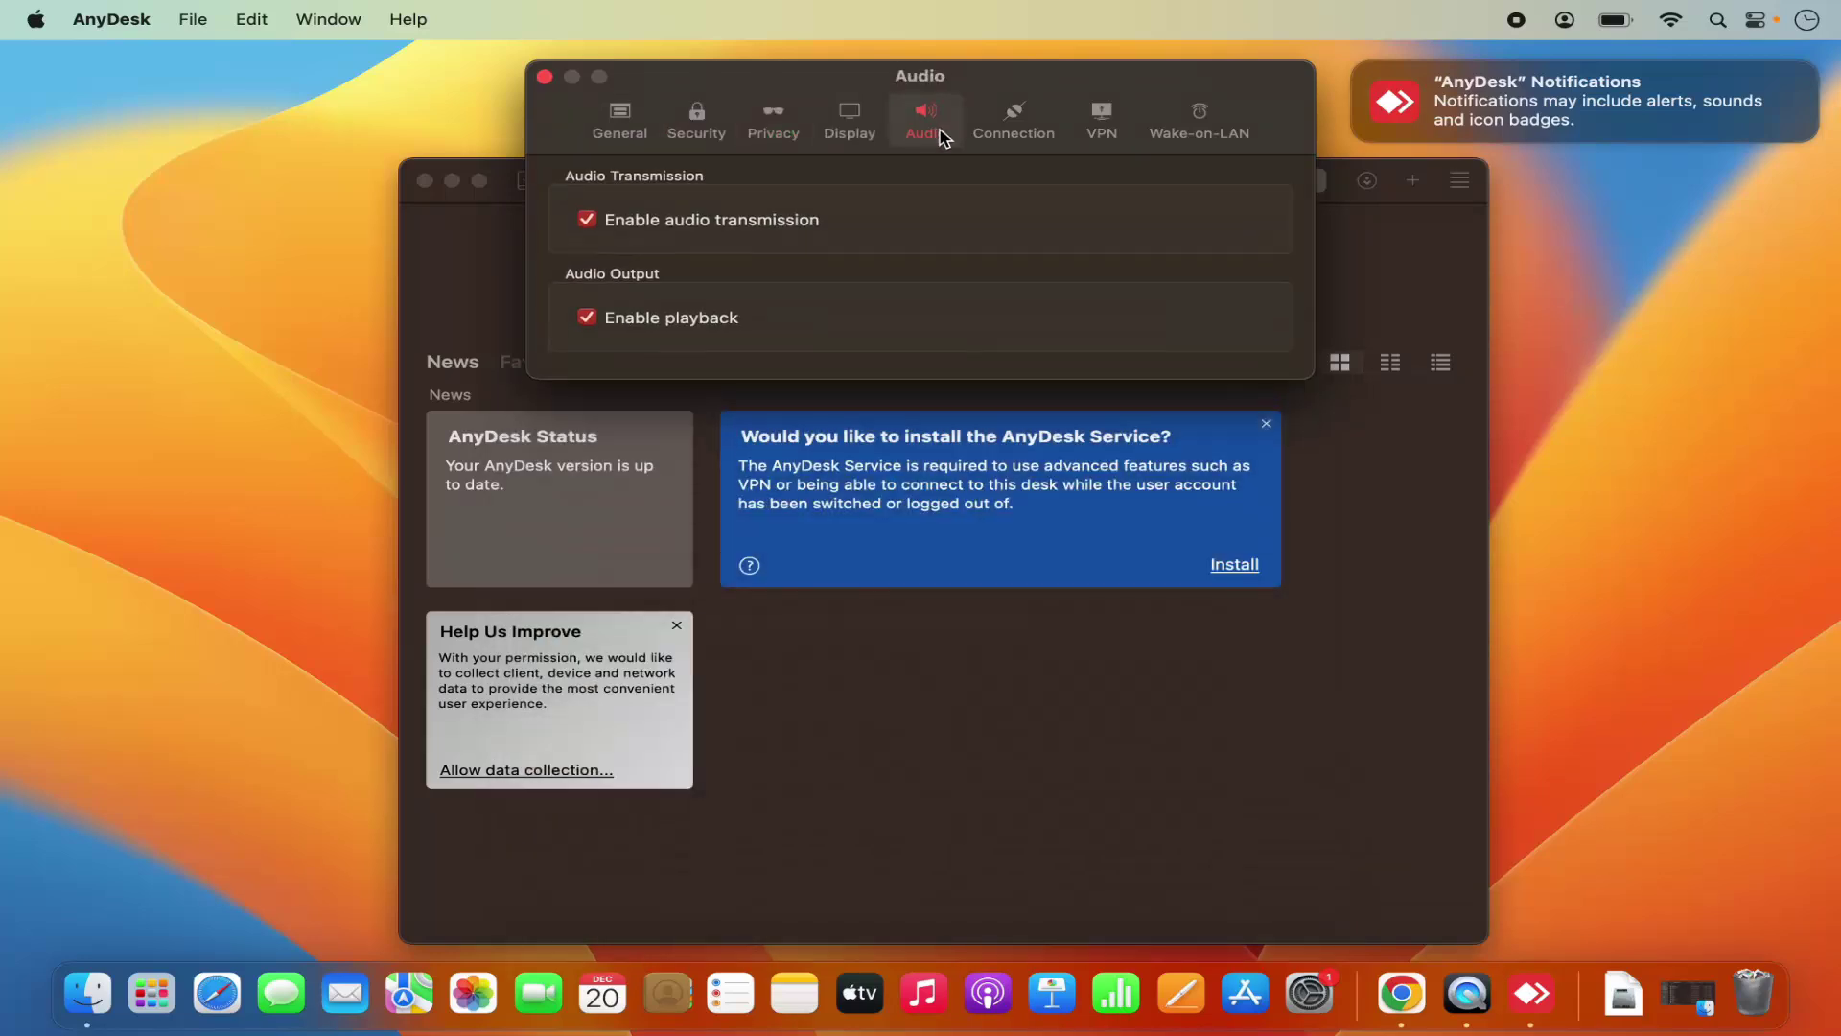